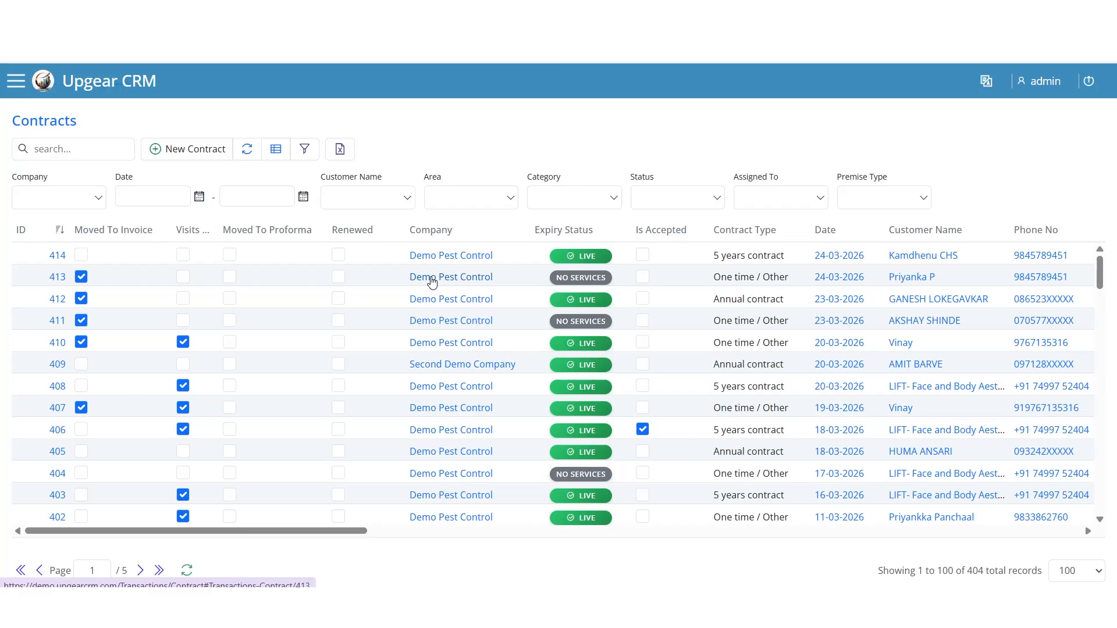
Open the One time / Other contract dated 24-03-2026, check its services and visits, and try to start the visit planner
{"action": "left_click", "coordinate": [431, 276]}
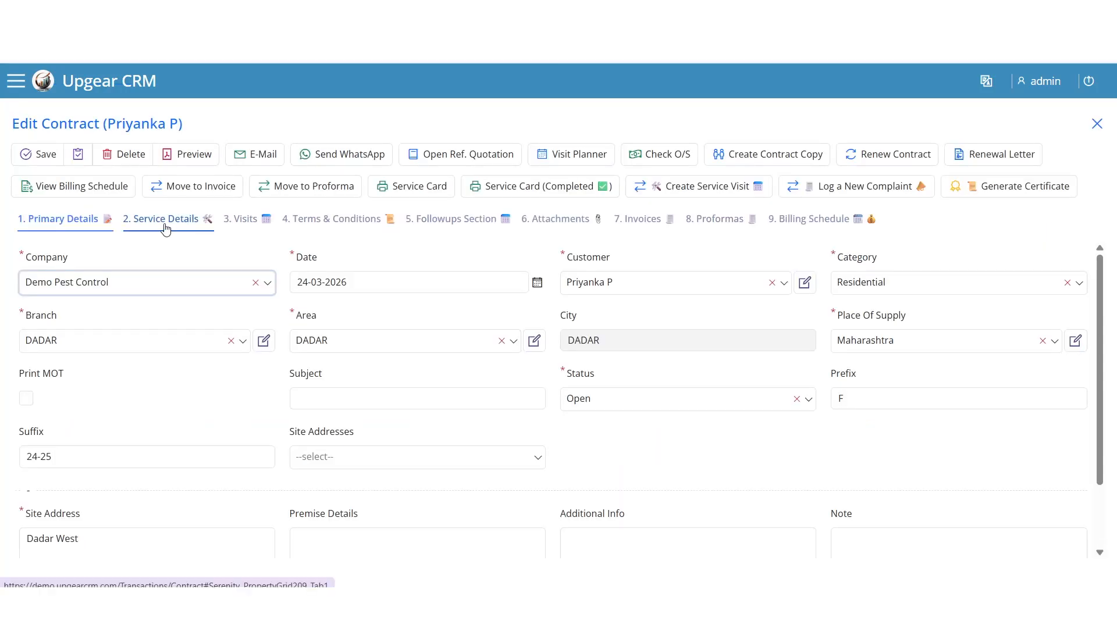
{"action": "left_click", "coordinate": [136, 233]}
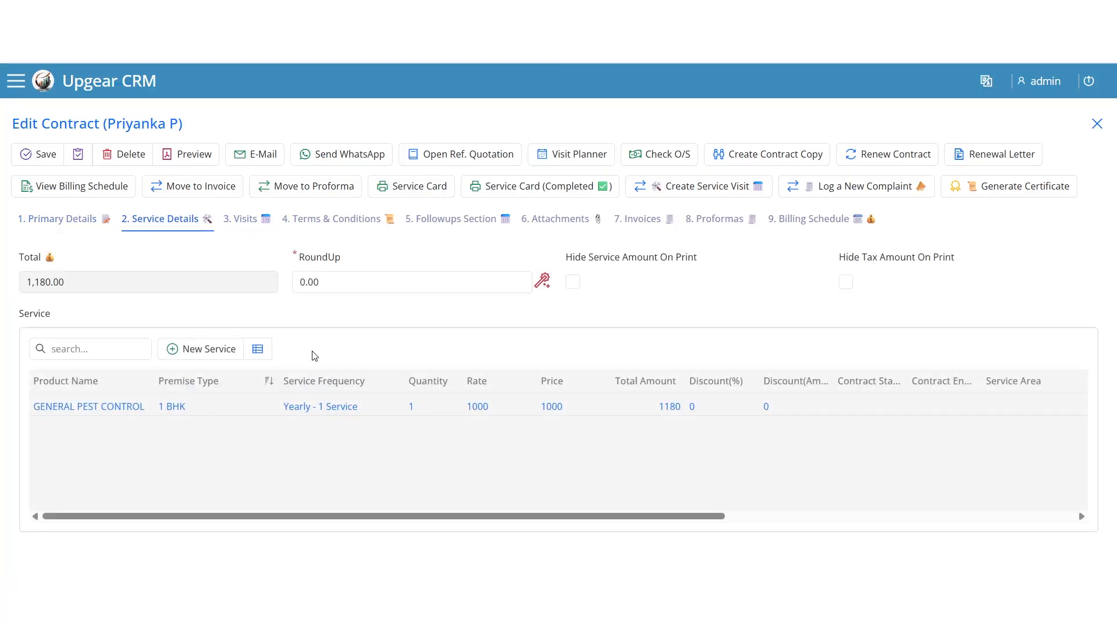
{"action": "left_click", "coordinate": [244, 224]}
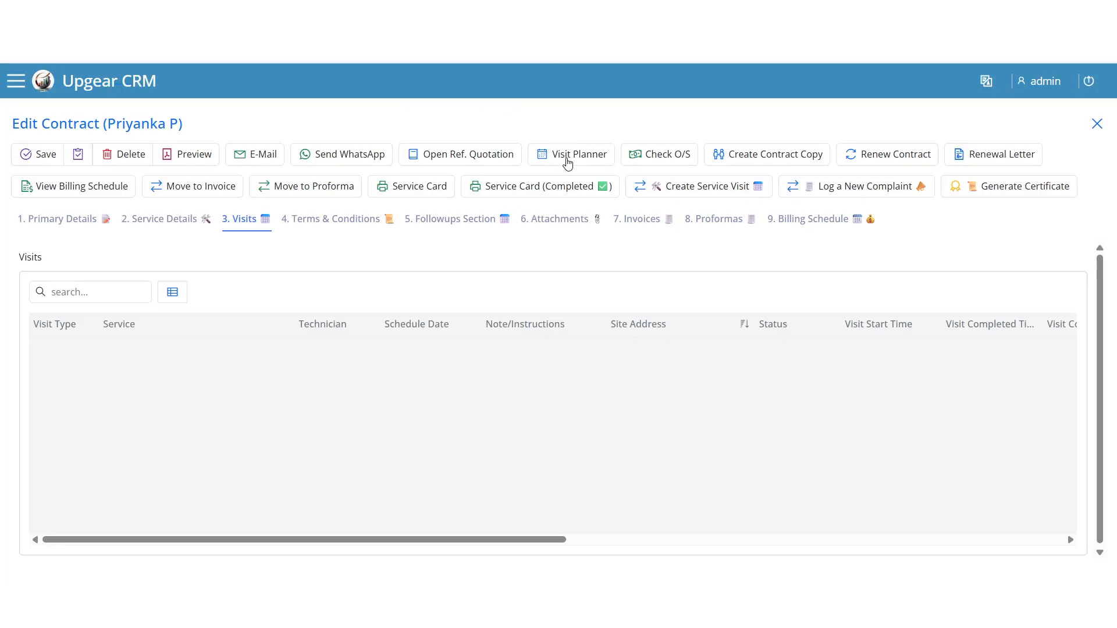
{"action": "left_click", "coordinate": [568, 164]}
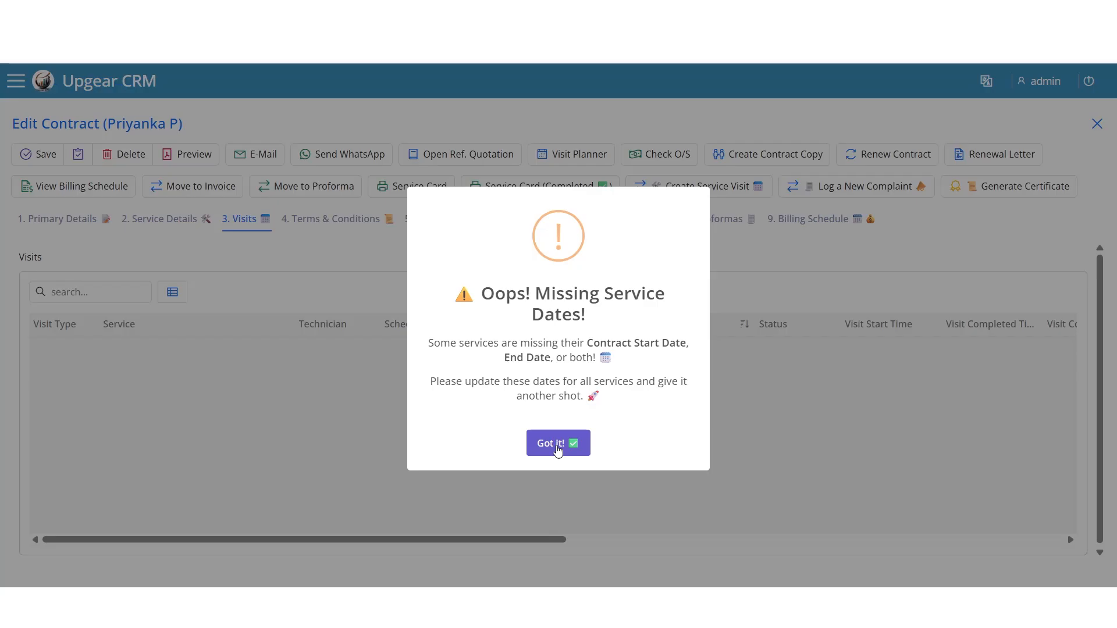
{"action": "left_click", "coordinate": [558, 448]}
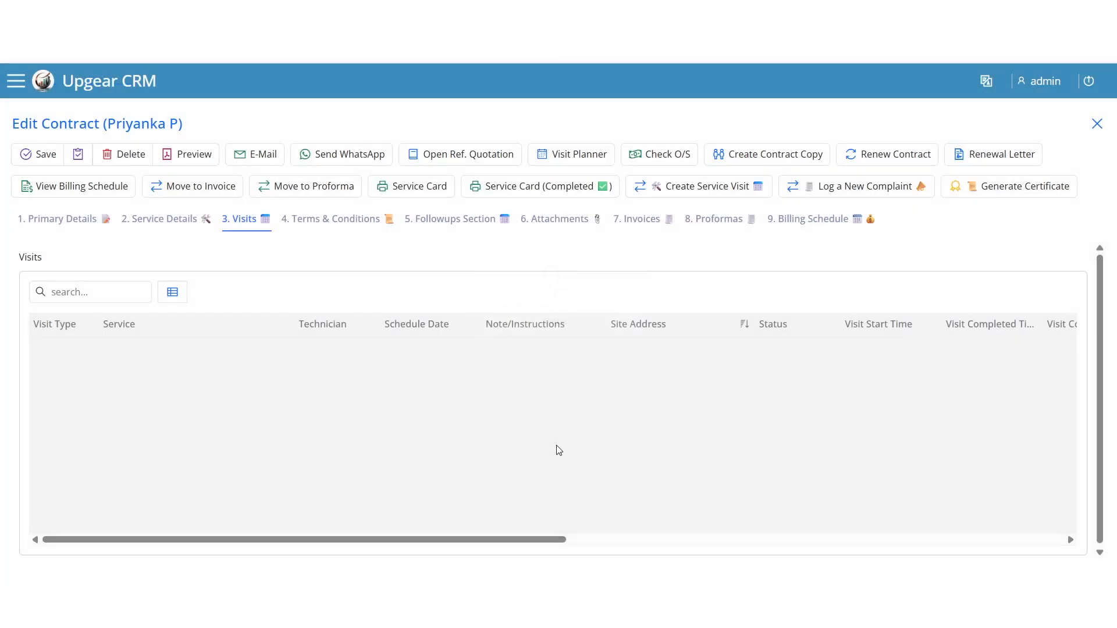
Set the General Pest Control service's contract start date to 15-03-2026 and validity to 1 Year, check its taxes, and save the service
{"action": "left_click", "coordinate": [165, 226]}
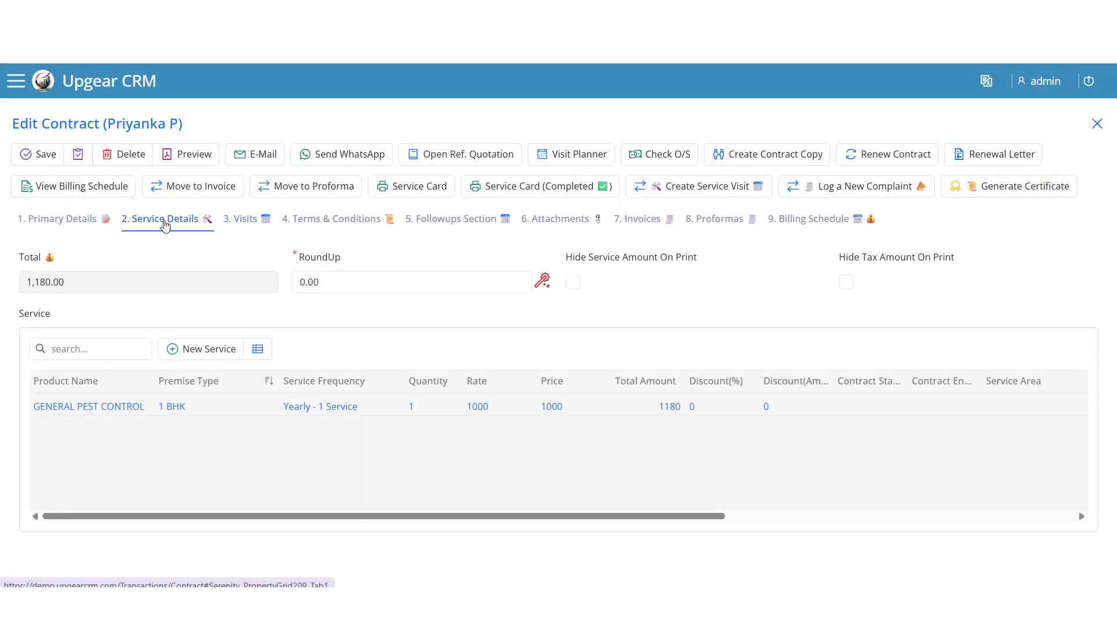
{"action": "left_click", "coordinate": [56, 410]}
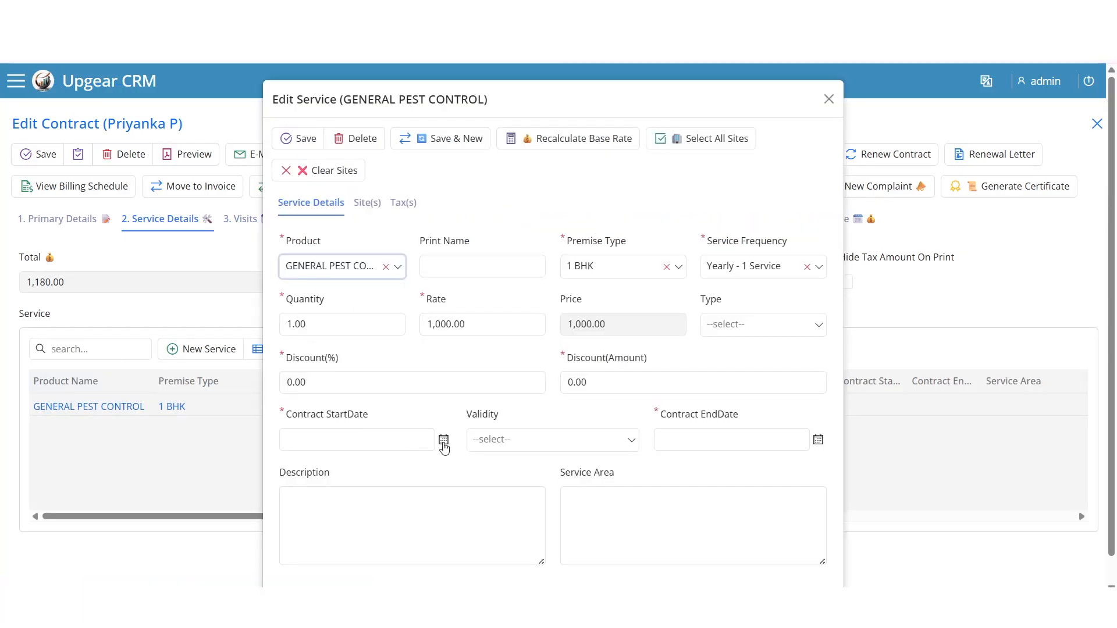
{"action": "left_click", "coordinate": [445, 441]}
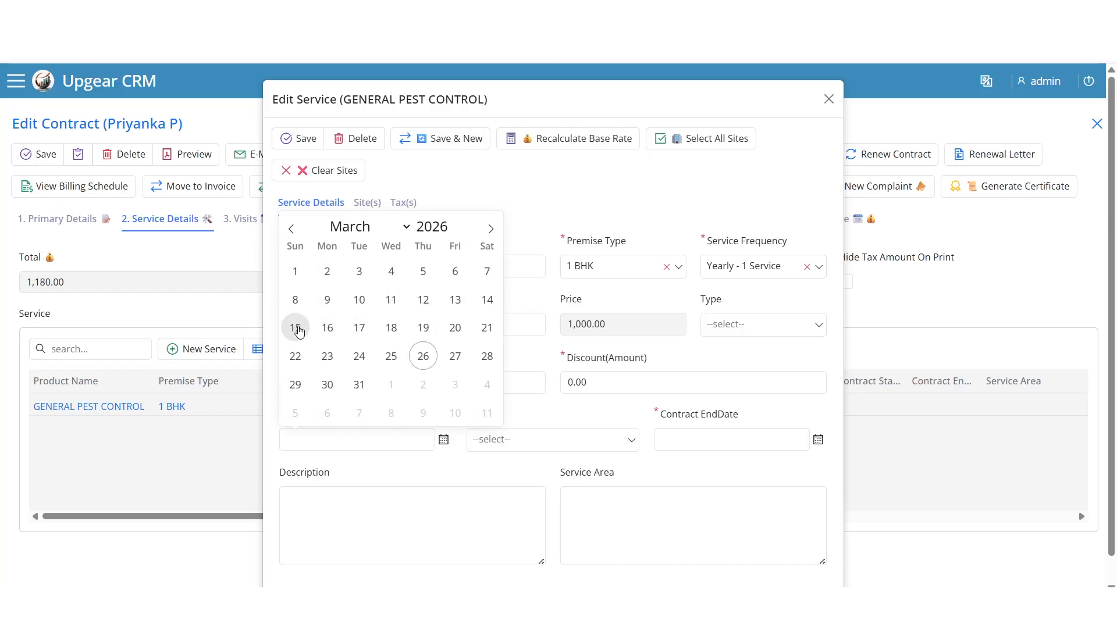
{"action": "left_click", "coordinate": [296, 328]}
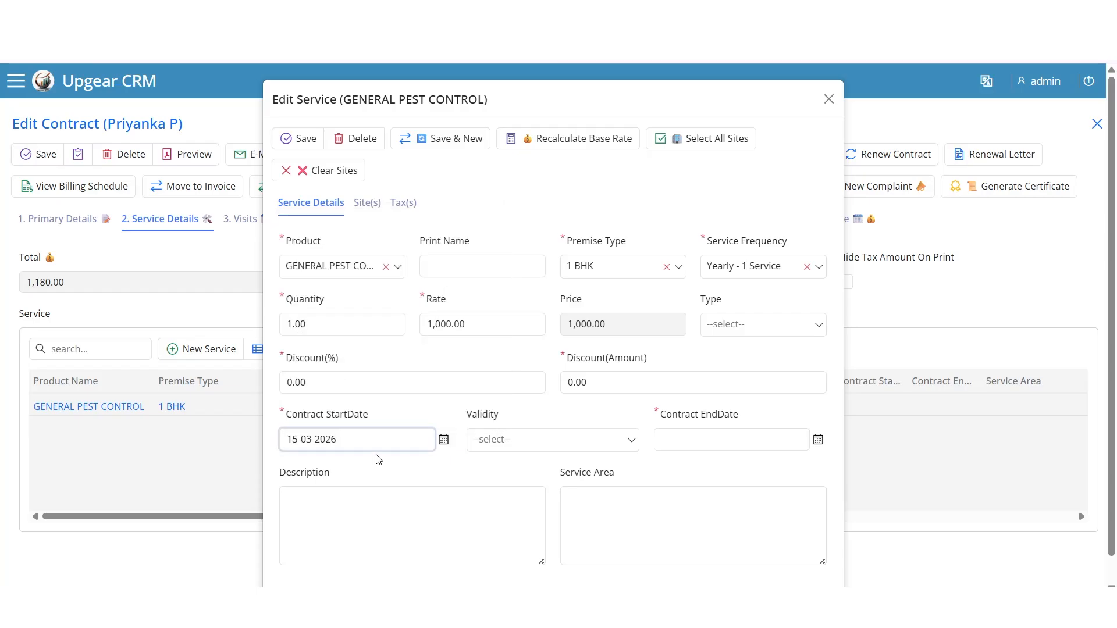
{"action": "left_click", "coordinate": [557, 448]}
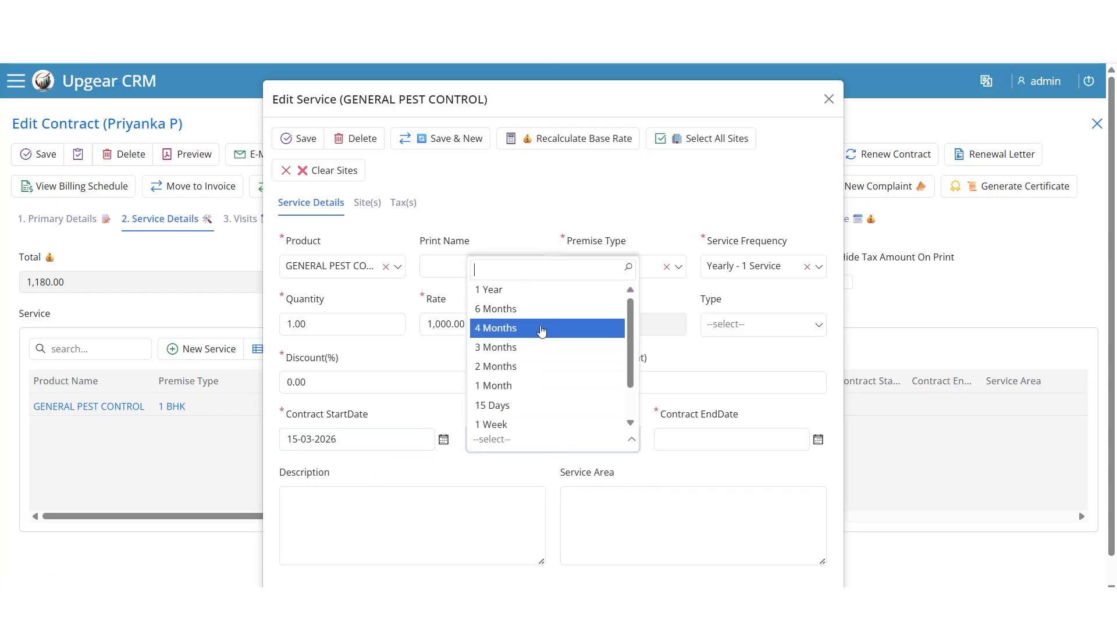
{"action": "left_click", "coordinate": [536, 297]}
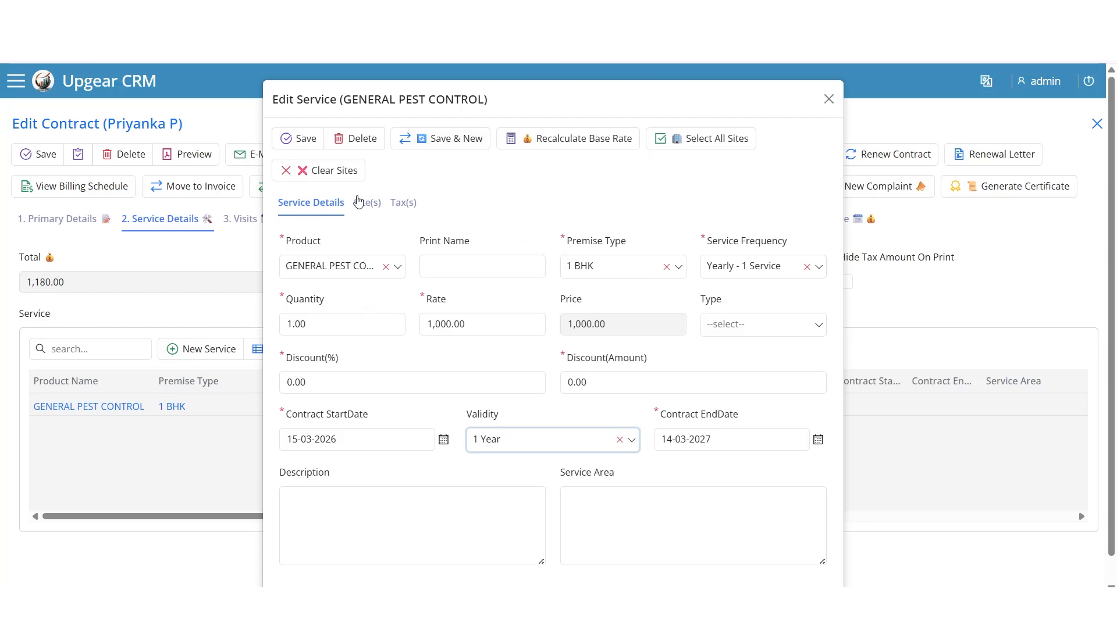
{"action": "left_click", "coordinate": [404, 204]}
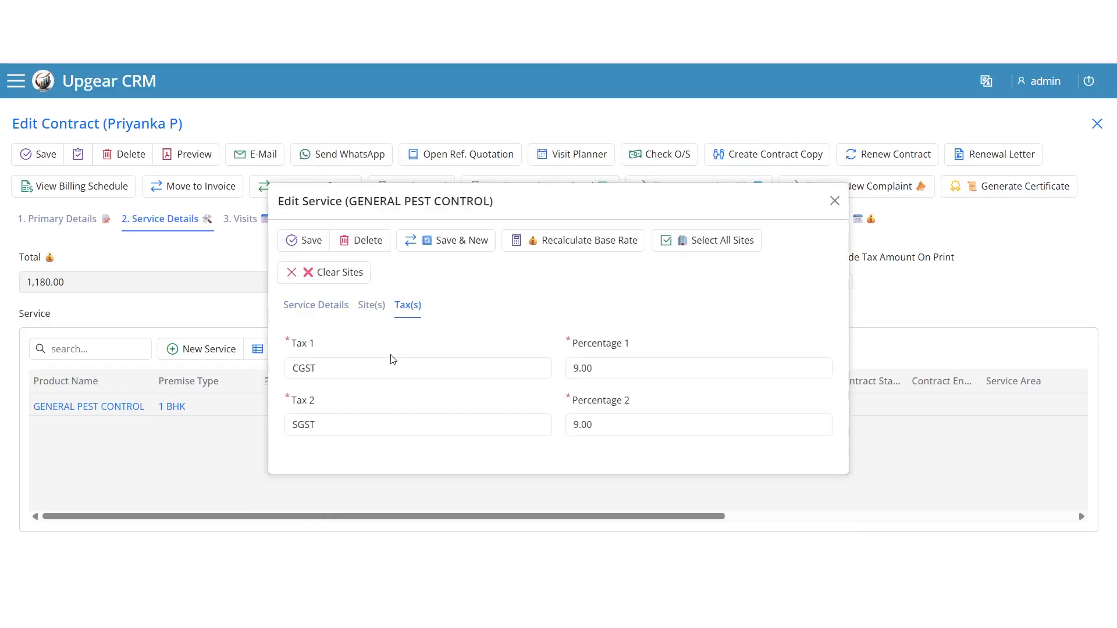
{"action": "left_click", "coordinate": [303, 241]}
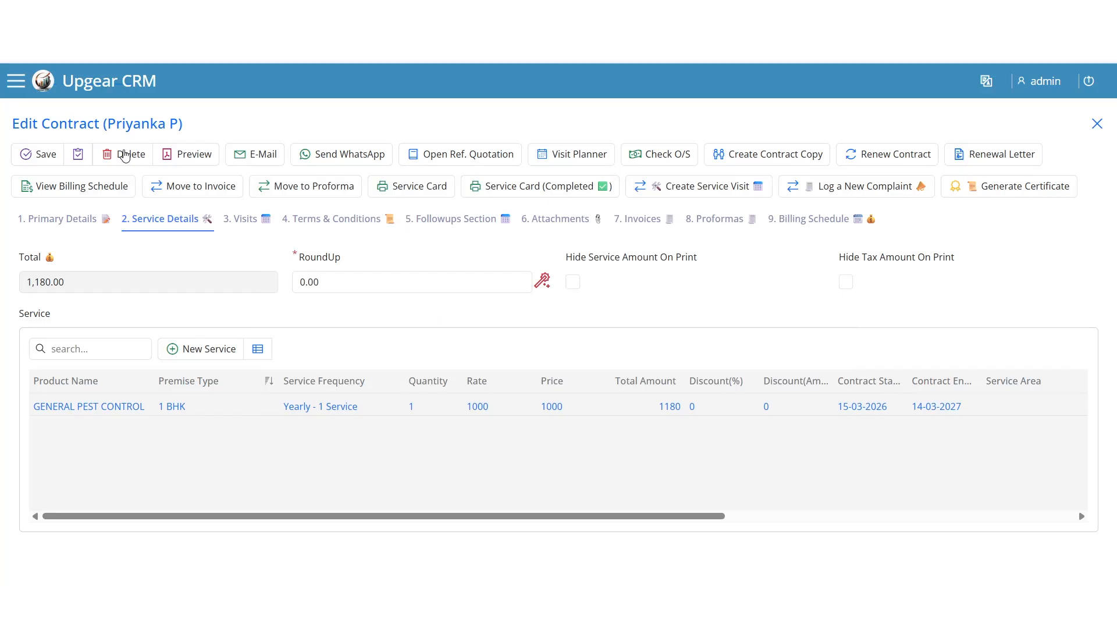
Choose a sales person in the contract's primary details and apply the contract changes
{"action": "left_click", "coordinate": [78, 156]}
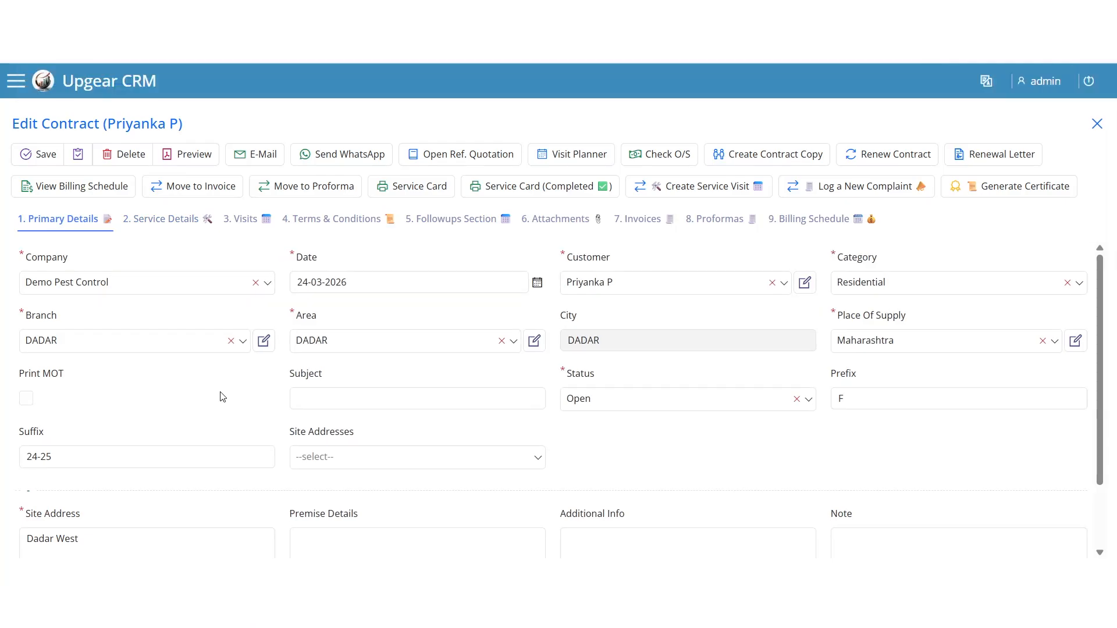
{"action": "scroll", "coordinate": [223, 396], "scroll_direction": "down", "scroll_amount": 3}
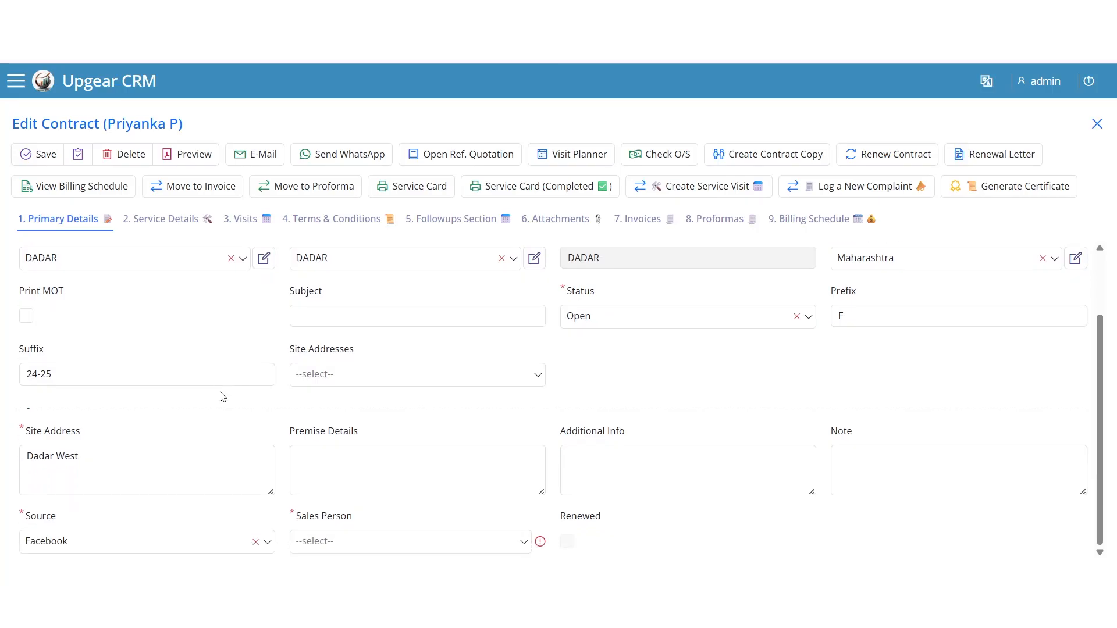
{"action": "left_click", "coordinate": [363, 548]}
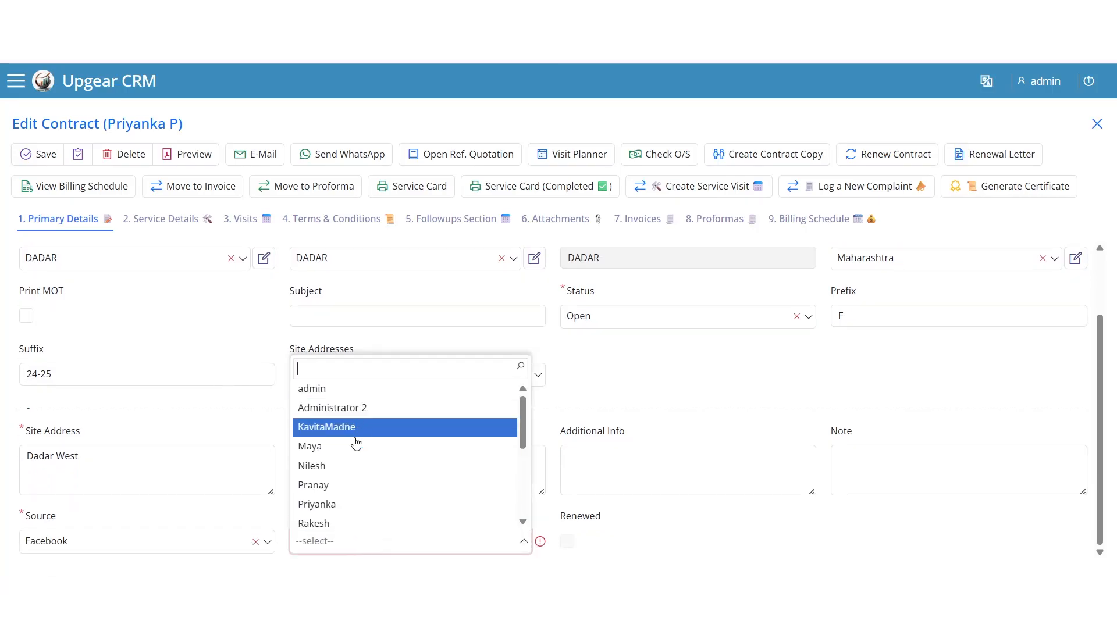
{"action": "left_click", "coordinate": [343, 465]}
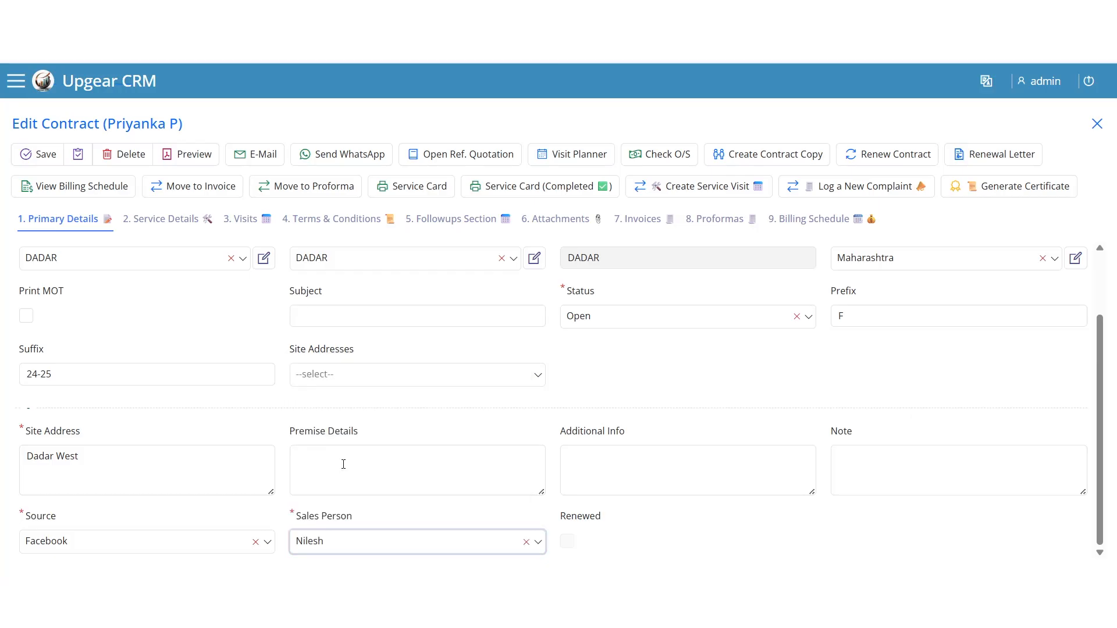
{"action": "left_click", "coordinate": [78, 155]}
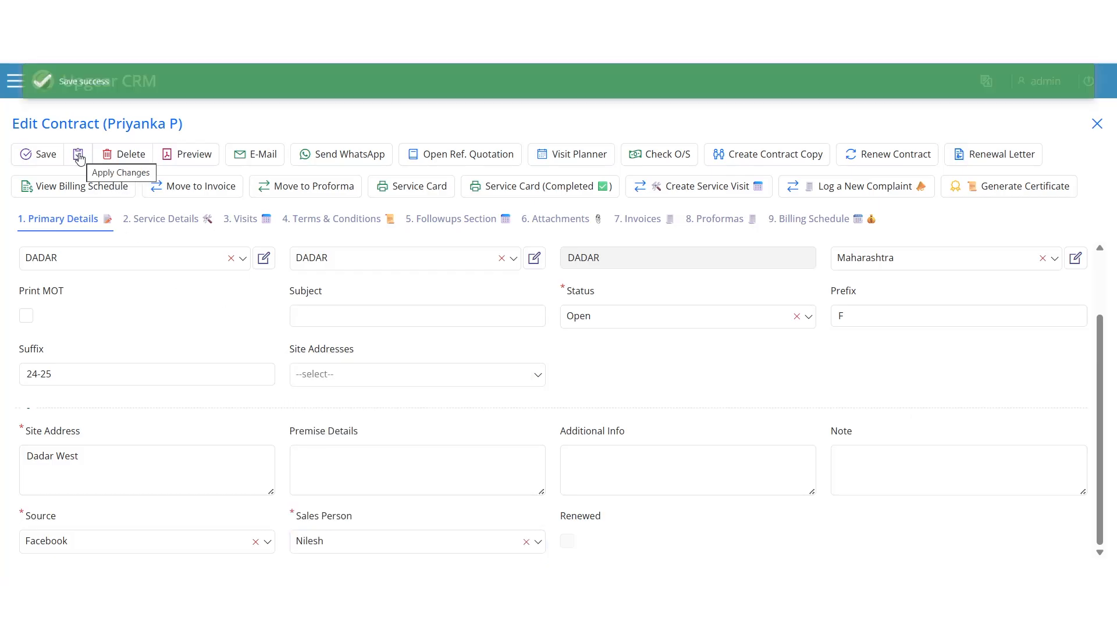
Open the visit planner for the contract and set the General Pest Control frequency to Yearly (Once a year)
{"action": "left_click", "coordinate": [174, 223]}
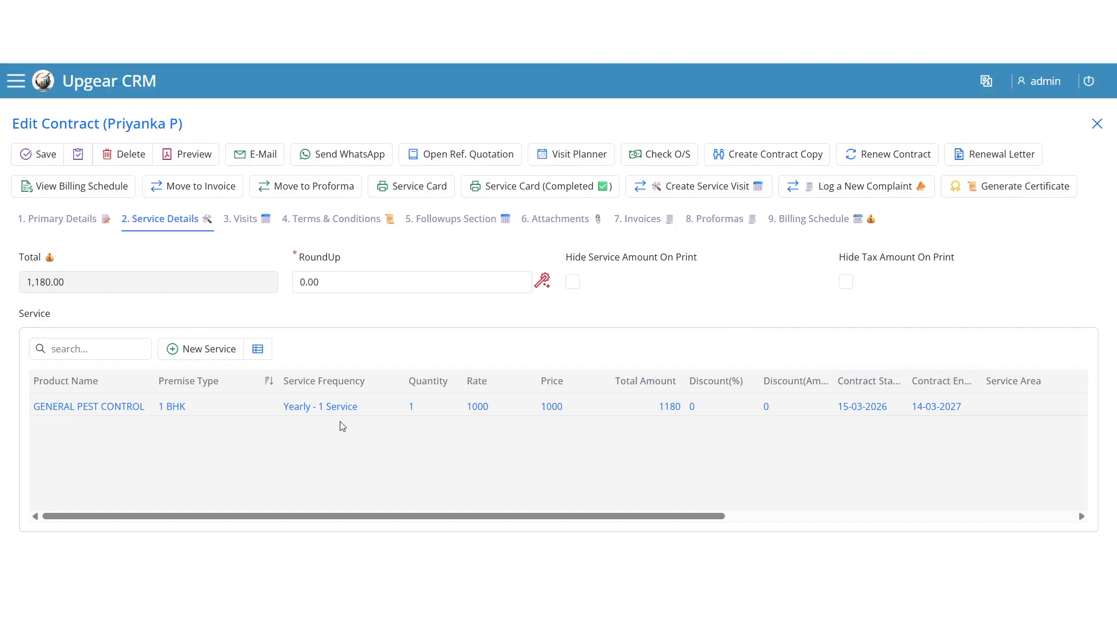
{"action": "left_click", "coordinate": [584, 155]}
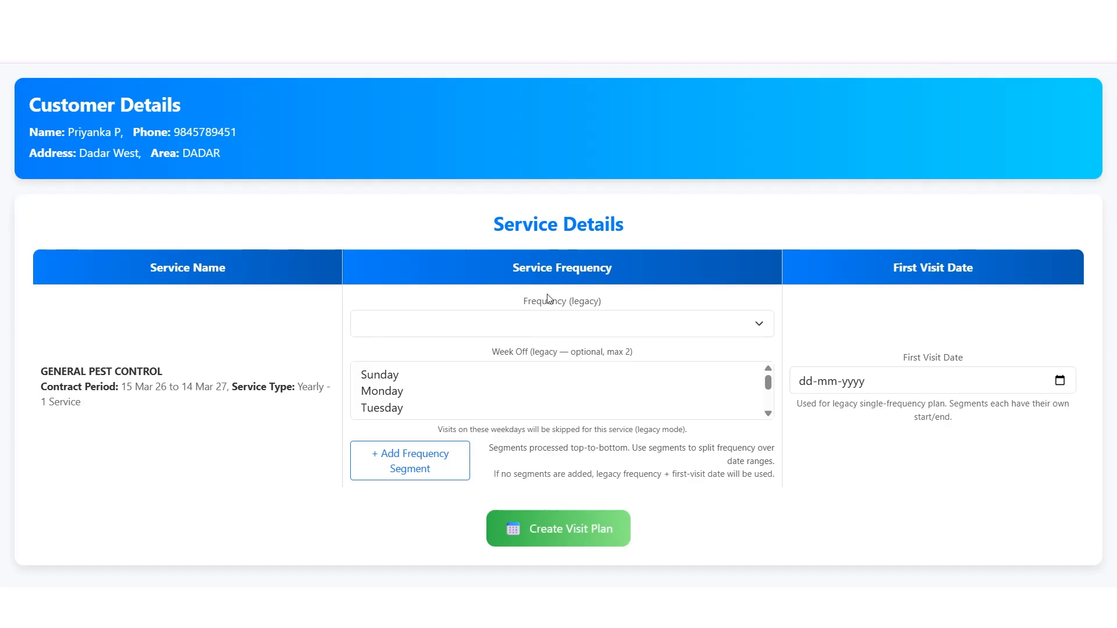
{"action": "left_click", "coordinate": [552, 331]}
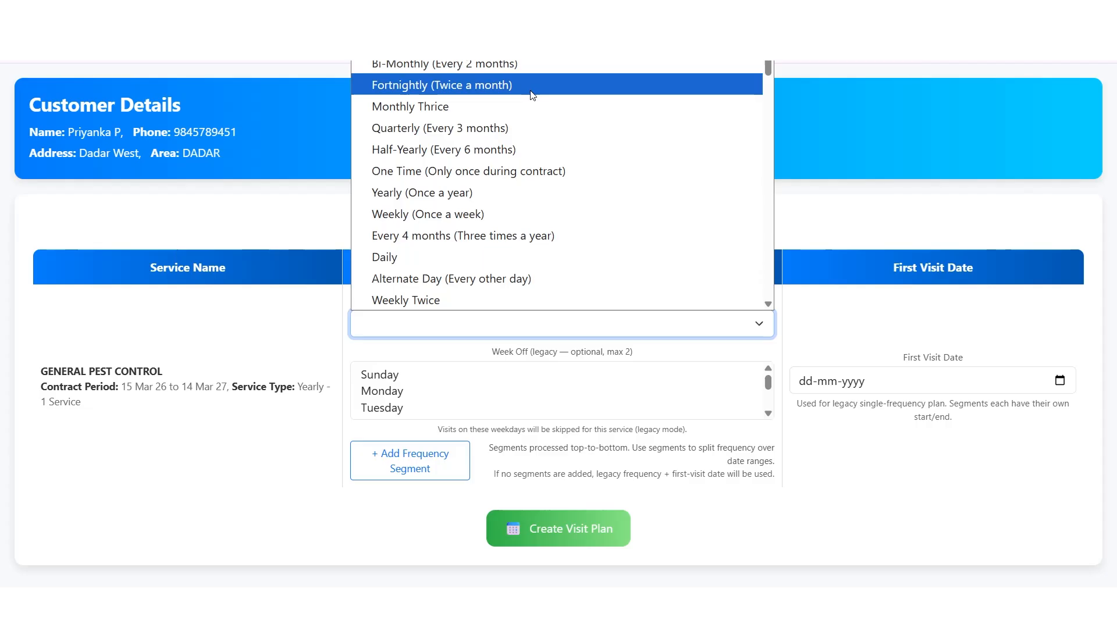
{"action": "left_click", "coordinate": [532, 193]}
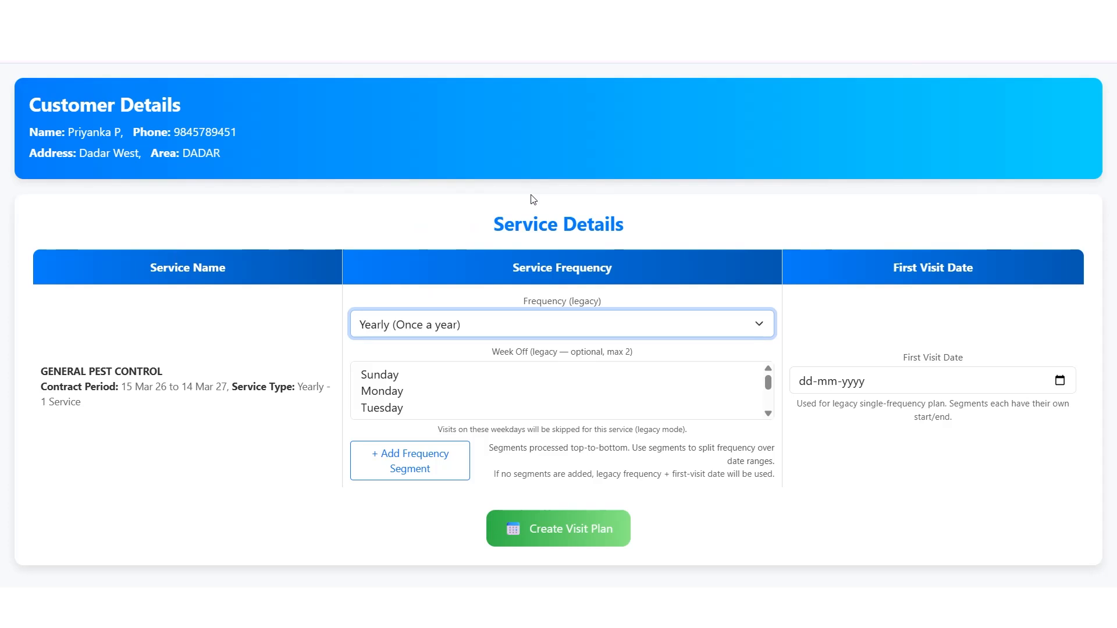
Set the first visit date of the General Pest Control service to 01-04-2026
{"action": "left_click", "coordinate": [808, 387]}
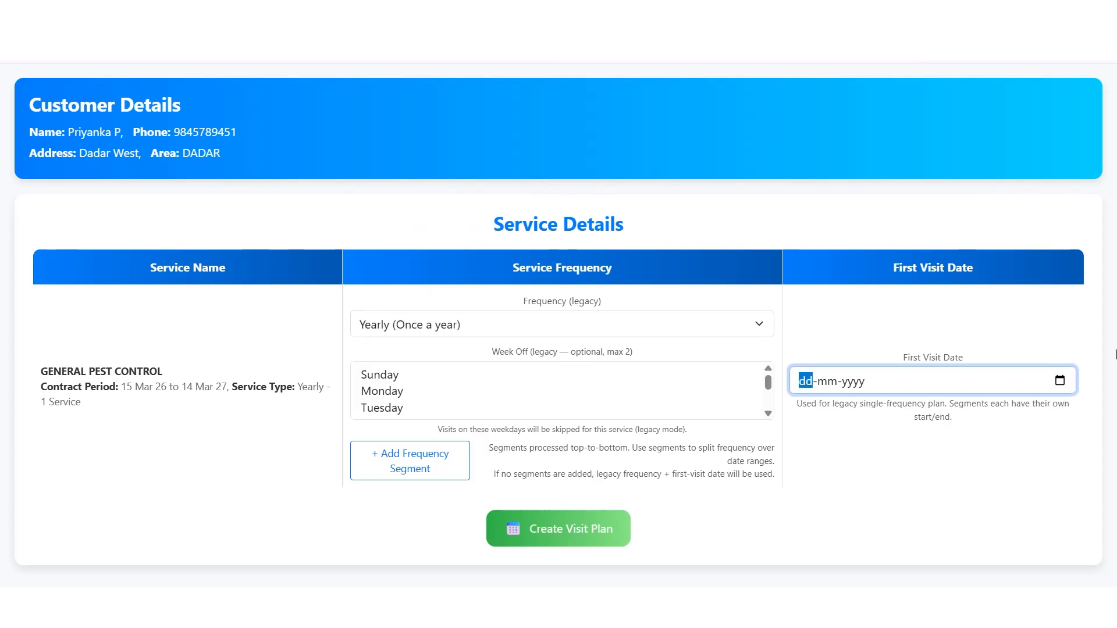
{"action": "left_click", "coordinate": [1060, 382]}
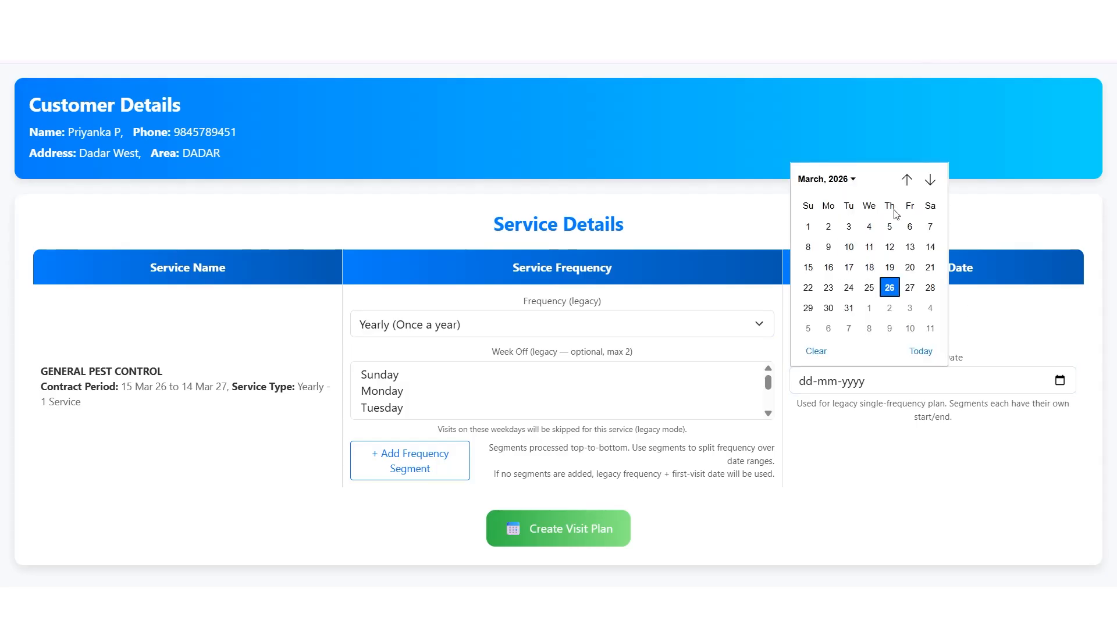
{"action": "left_click", "coordinate": [906, 180]}
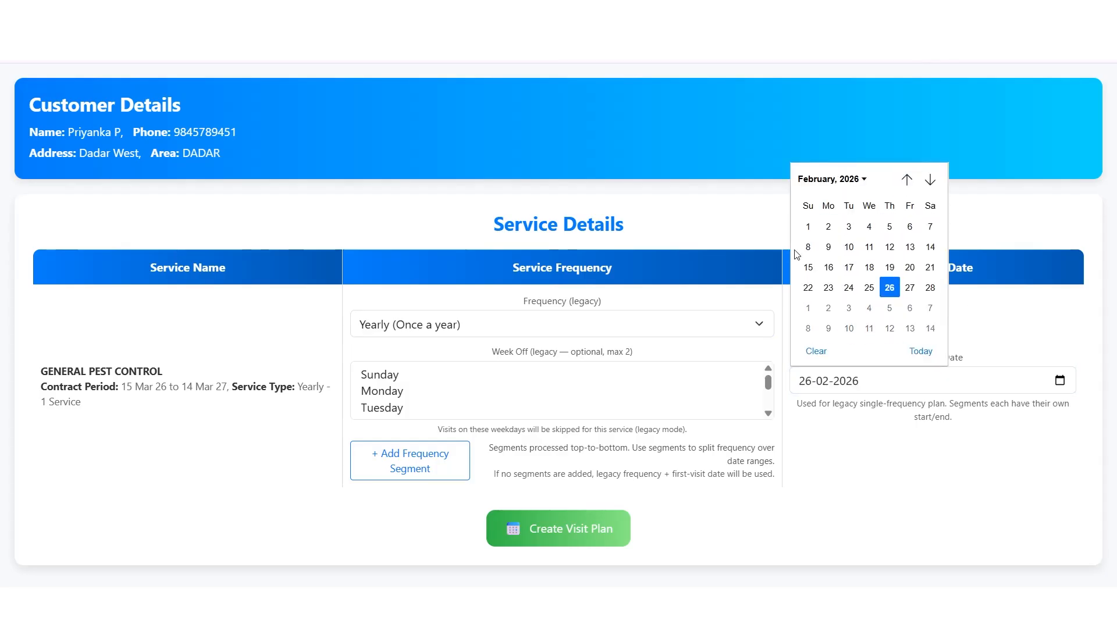
{"action": "left_click", "coordinate": [931, 180]}
{"action": "left_click", "coordinate": [931, 180]}
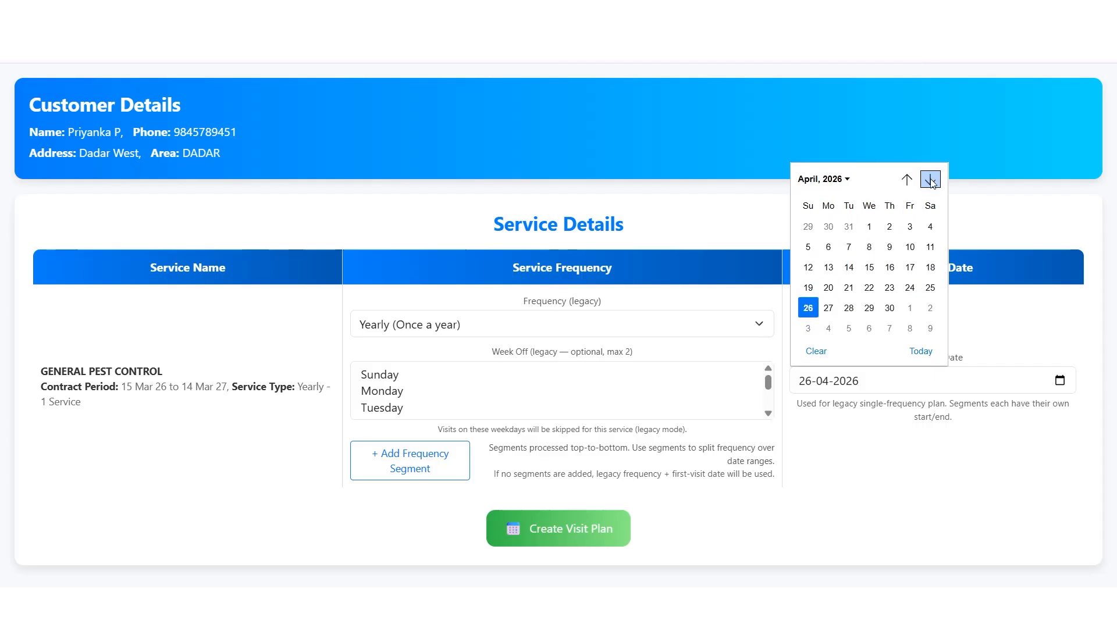
{"action": "left_click", "coordinate": [875, 231]}
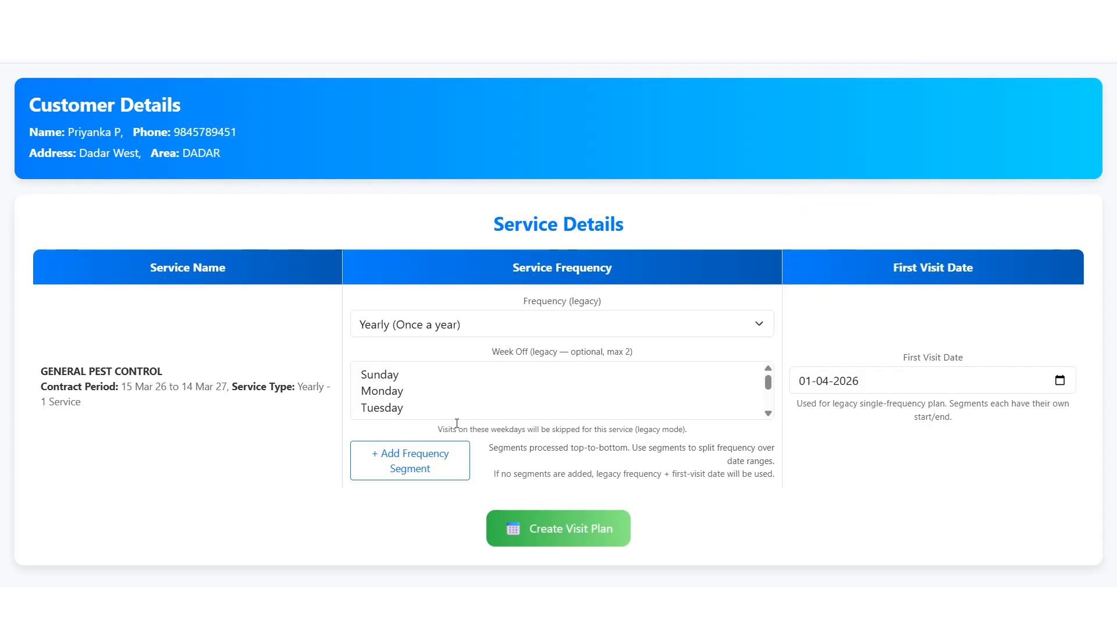
Create the visit plan, then check the visits of the refreshed contract
{"action": "left_click", "coordinate": [556, 533]}
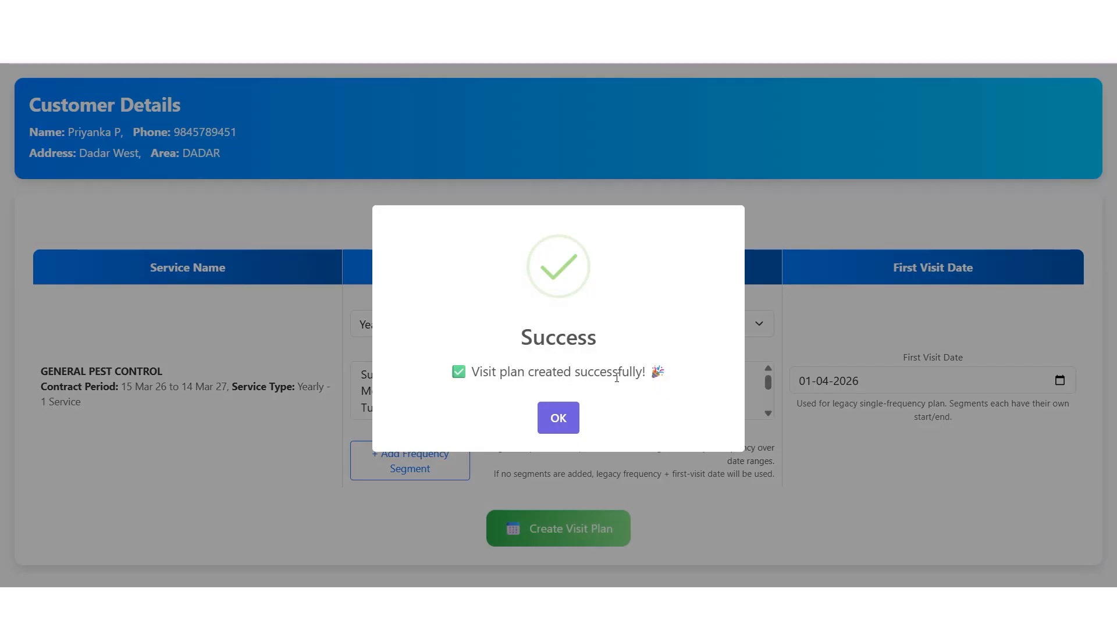
{"action": "left_click", "coordinate": [567, 427]}
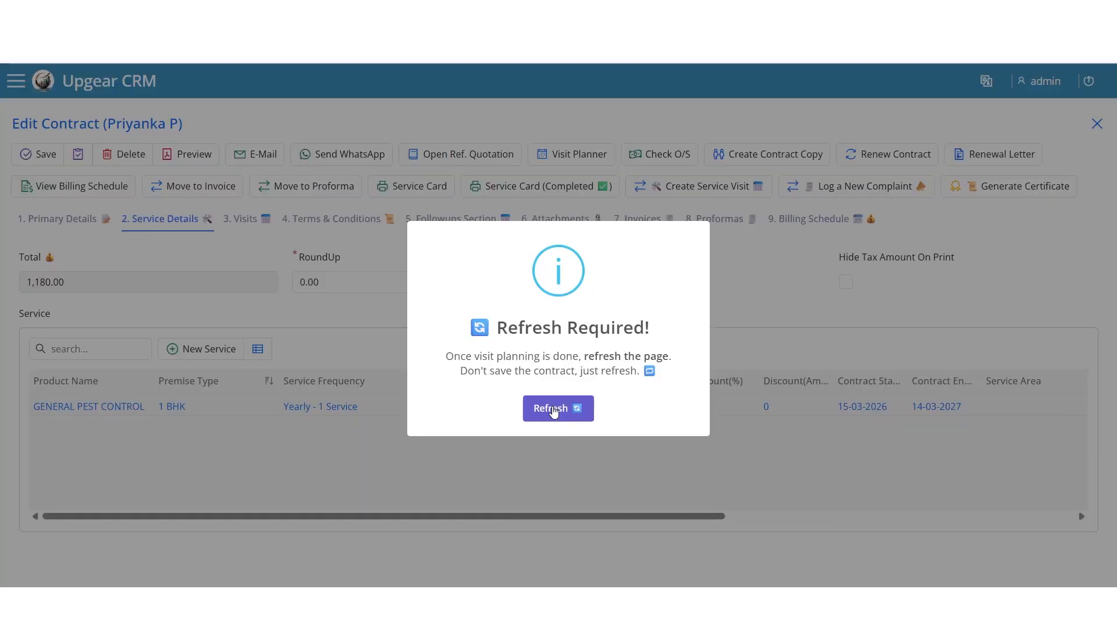
{"action": "left_click", "coordinate": [554, 410]}
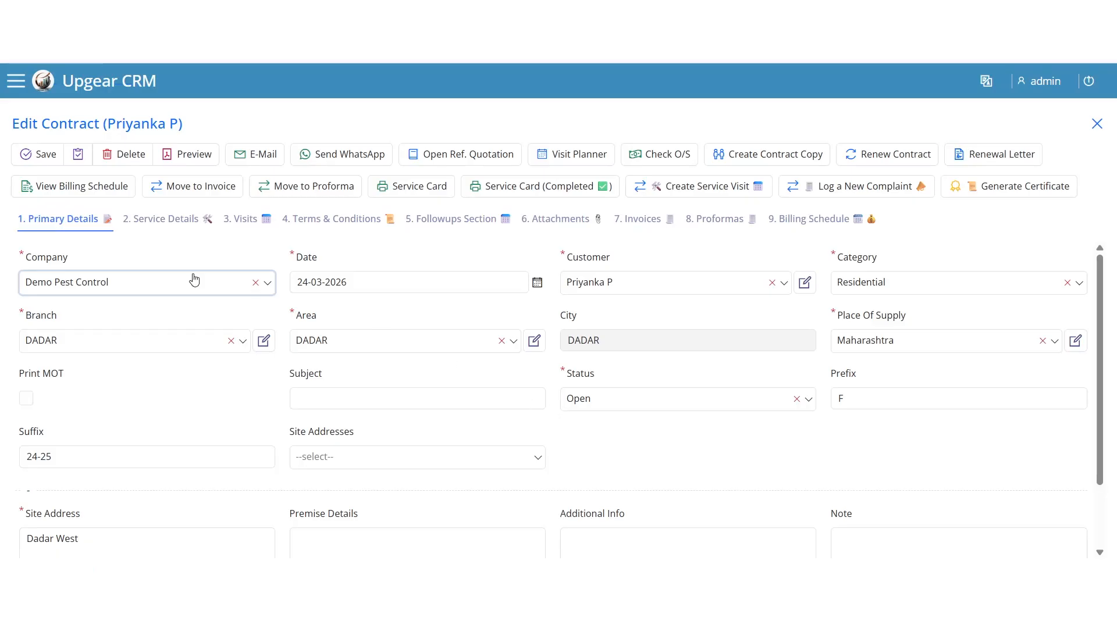
{"action": "left_click", "coordinate": [244, 224]}
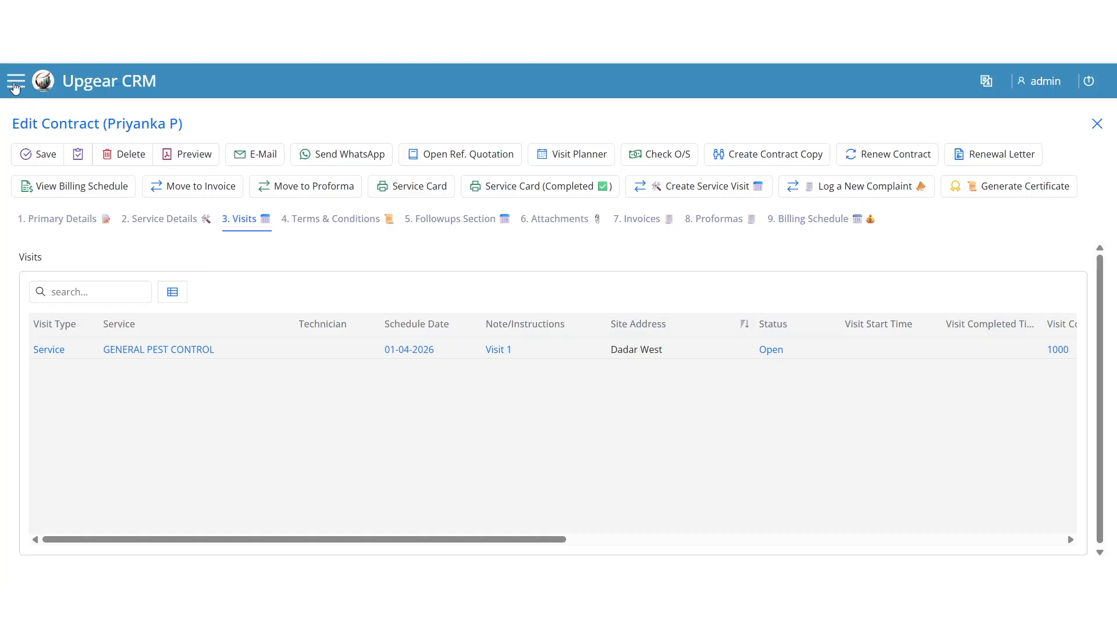
Search the site navigation for "job" and open the Job Confirmation Desk
{"action": "left_click", "coordinate": [15, 87]}
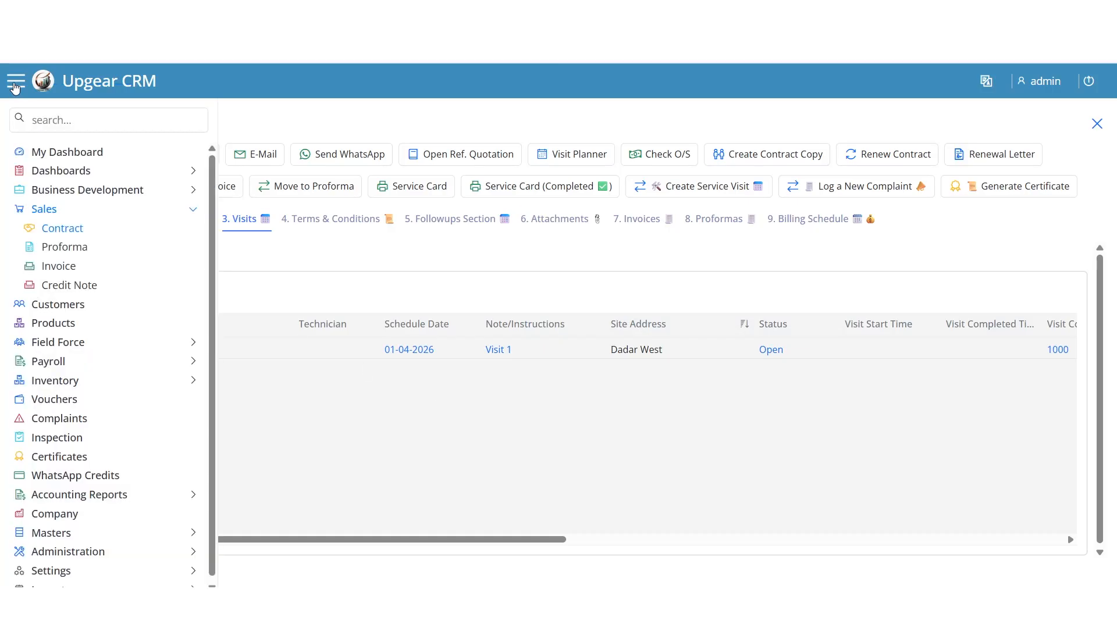
{"action": "left_click", "coordinate": [43, 118]}
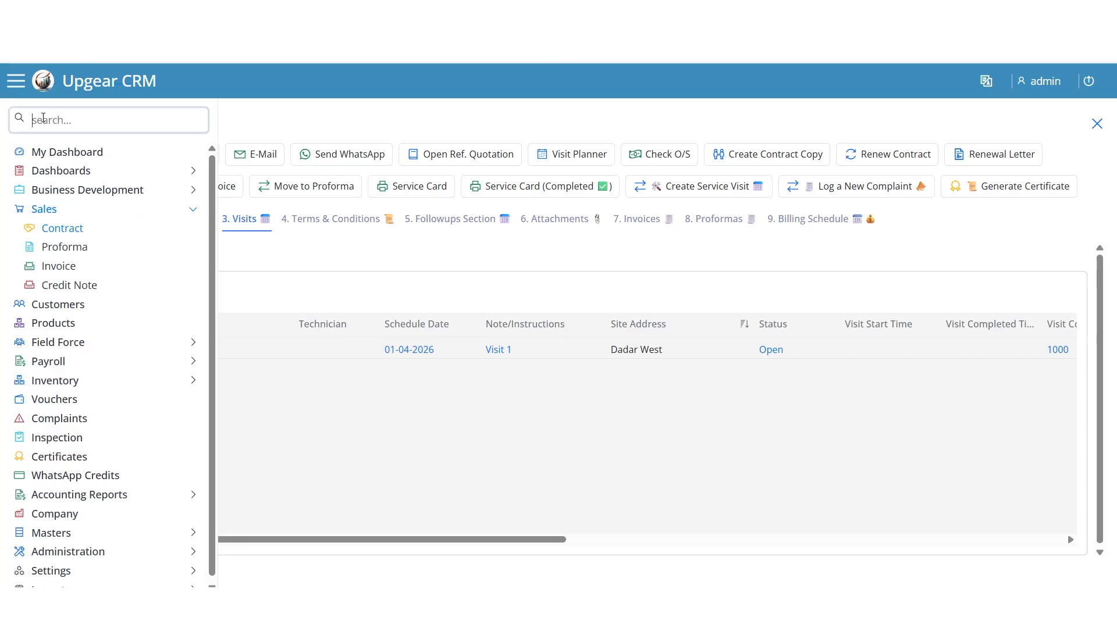
{"action": "type", "text": "job"}
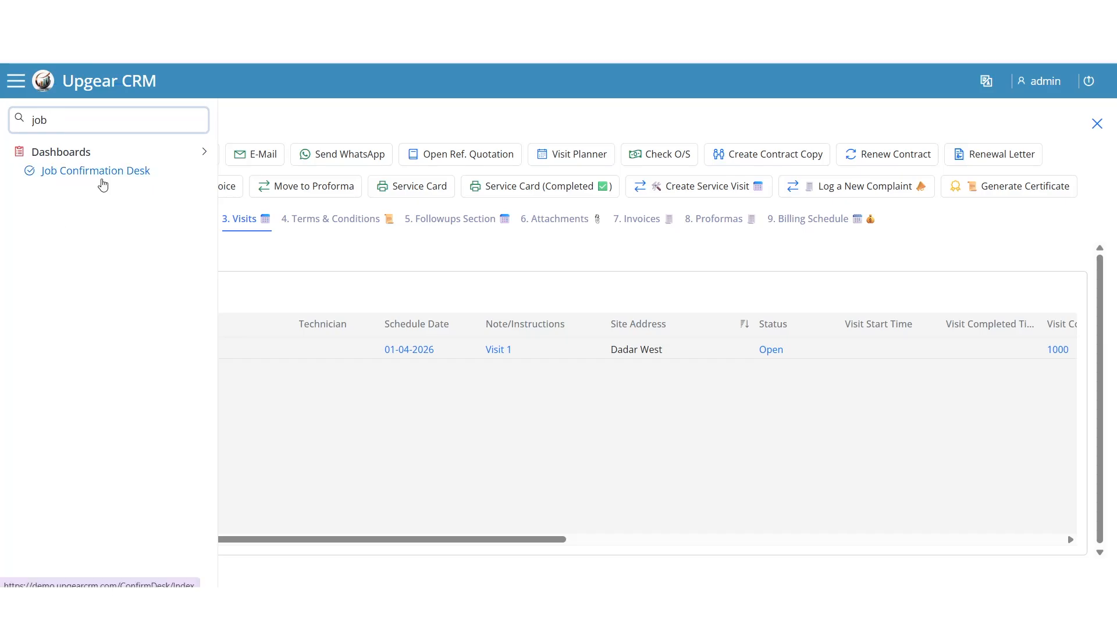
{"action": "left_click", "coordinate": [103, 175]}
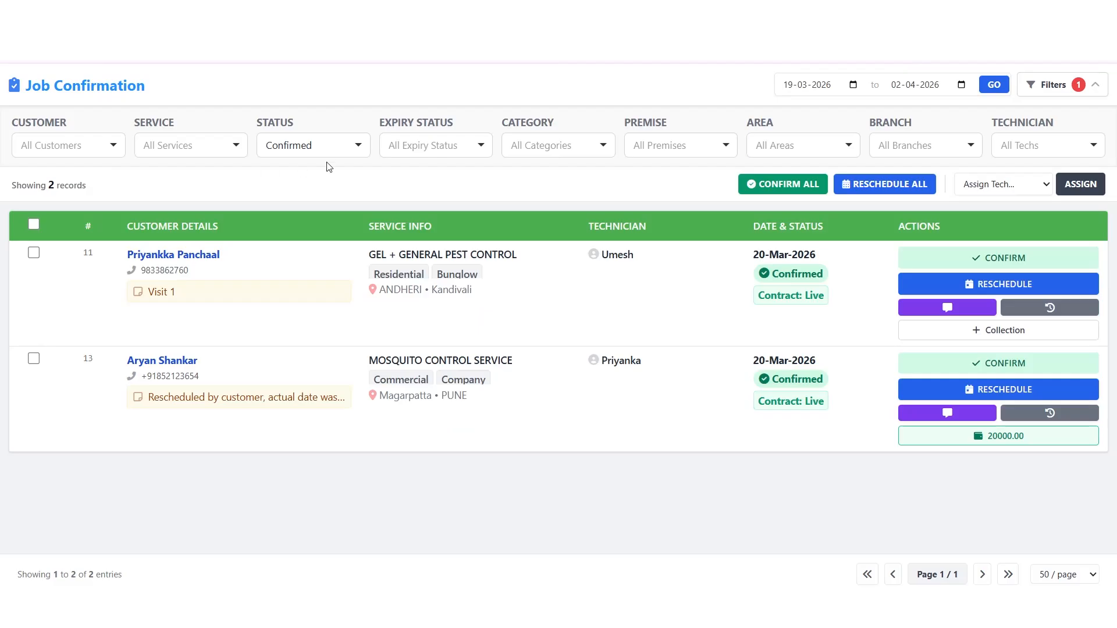
Reset the visit list's status filter to All Status and look through the unfiltered visits
{"action": "left_click", "coordinate": [356, 150]}
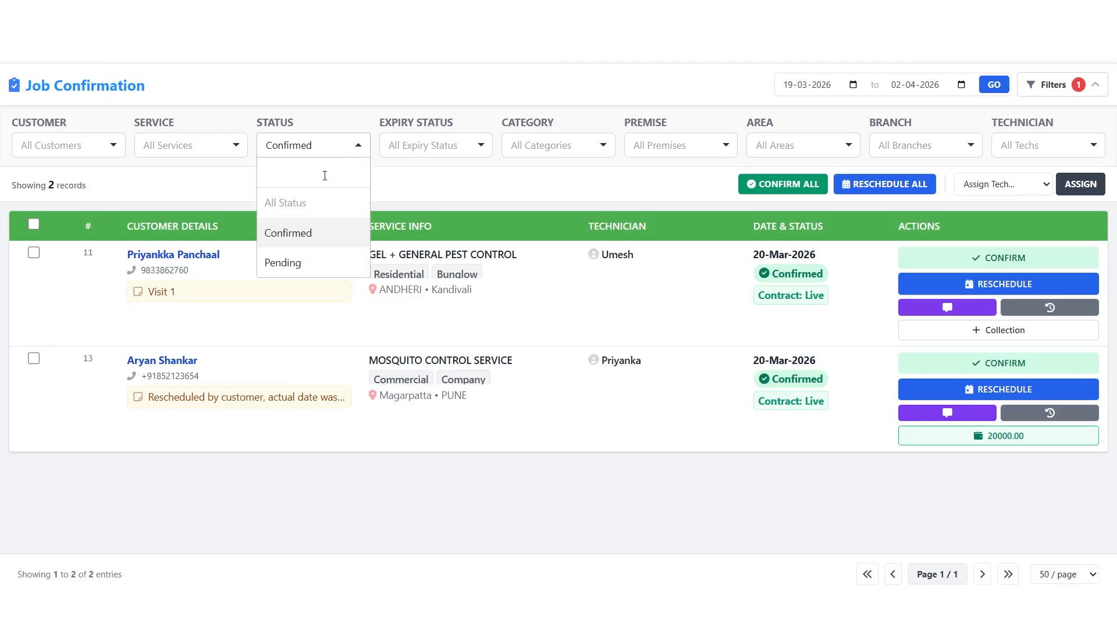
{"action": "left_click", "coordinate": [299, 213]}
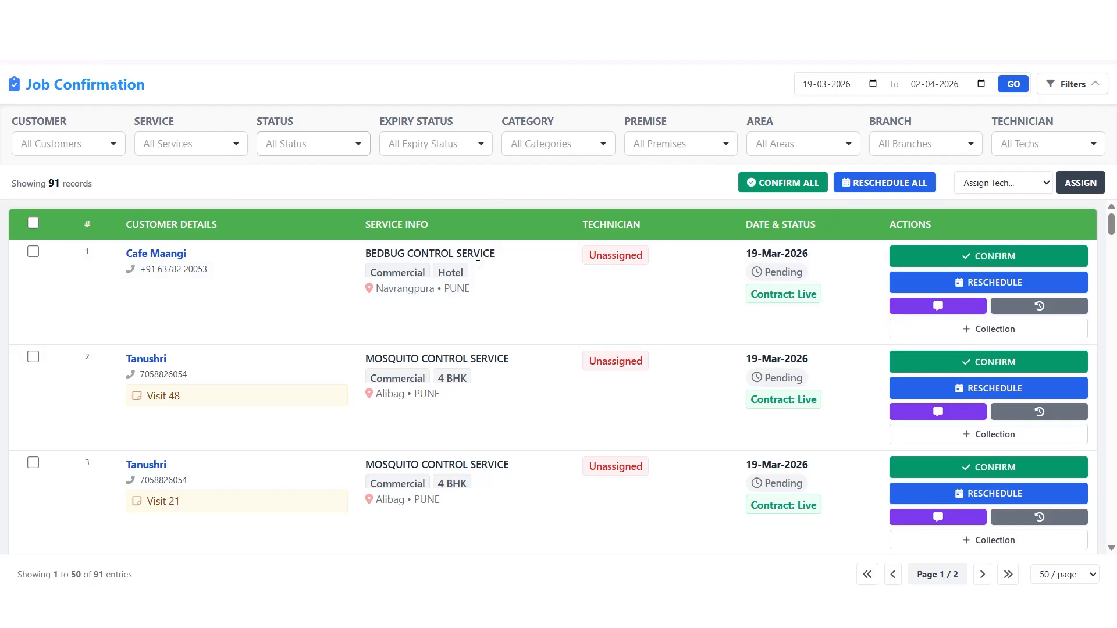
{"action": "left_click", "coordinate": [671, 150]}
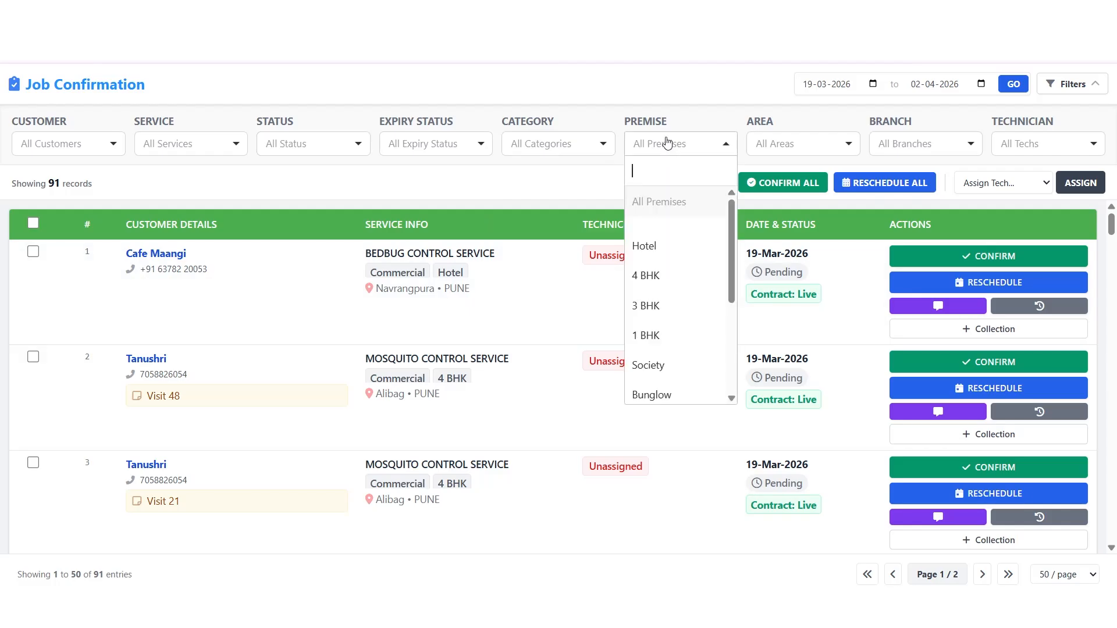
{"action": "left_click", "coordinate": [667, 142]}
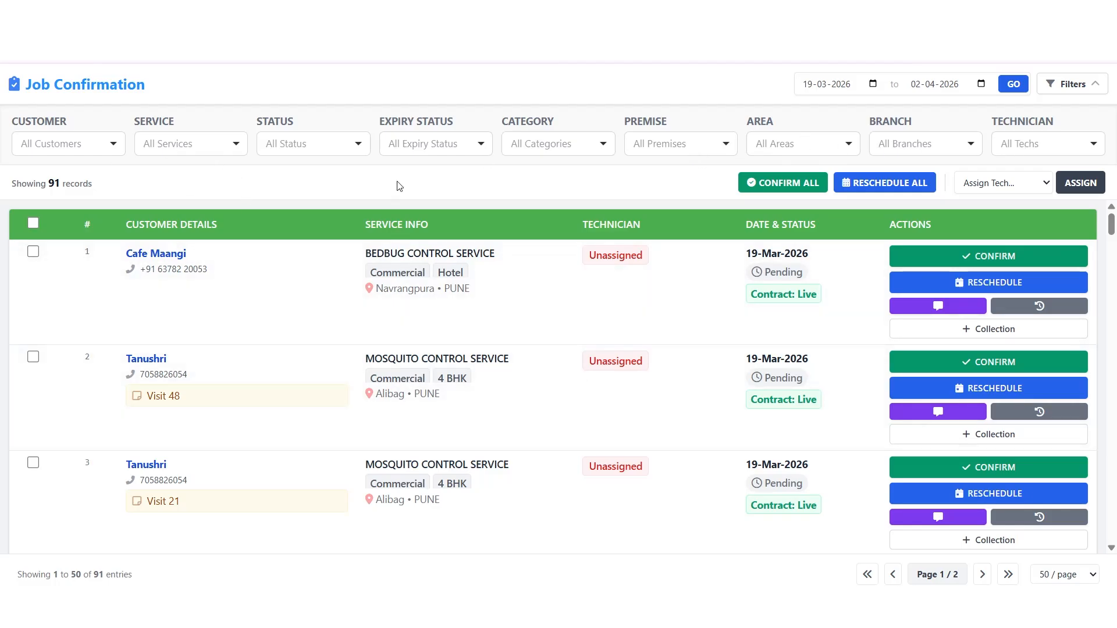
{"action": "scroll", "coordinate": [597, 322], "scroll_direction": "down", "scroll_amount": 20}
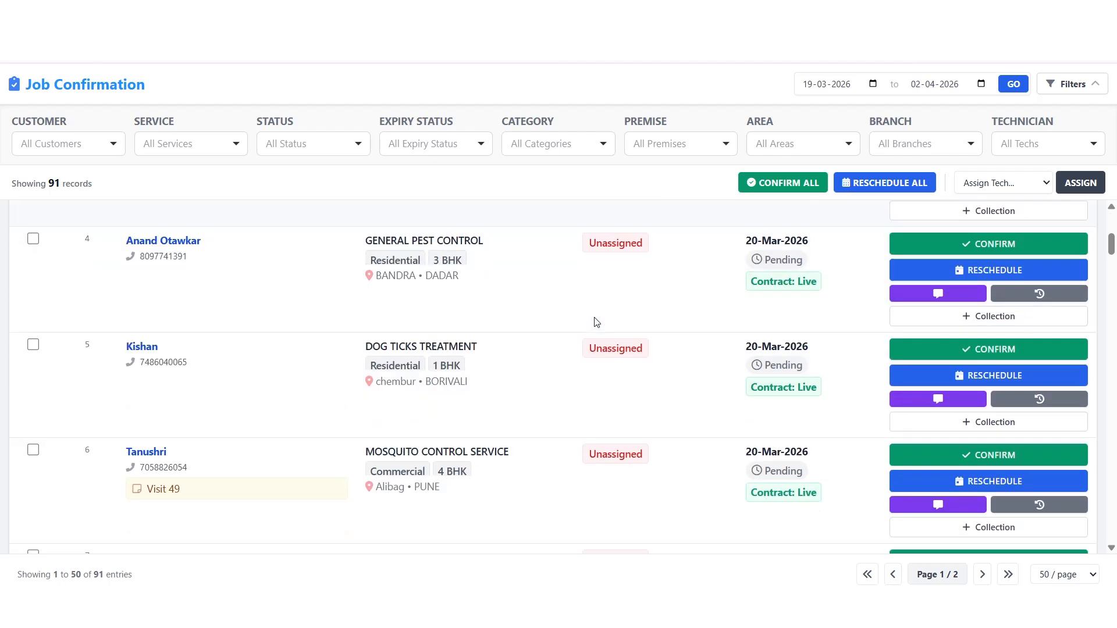
{"action": "scroll", "coordinate": [1114, 395], "scroll_direction": "down", "scroll_amount": 3}
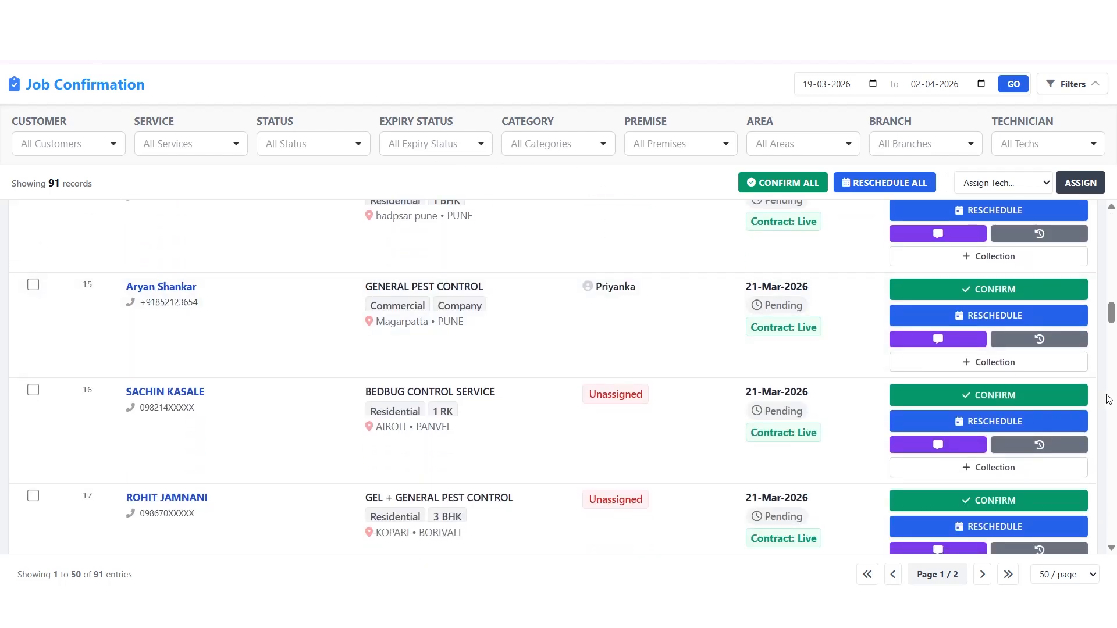
{"action": "left_click_drag", "start_coordinate": [1111, 314], "coordinate": [1104, 240]}
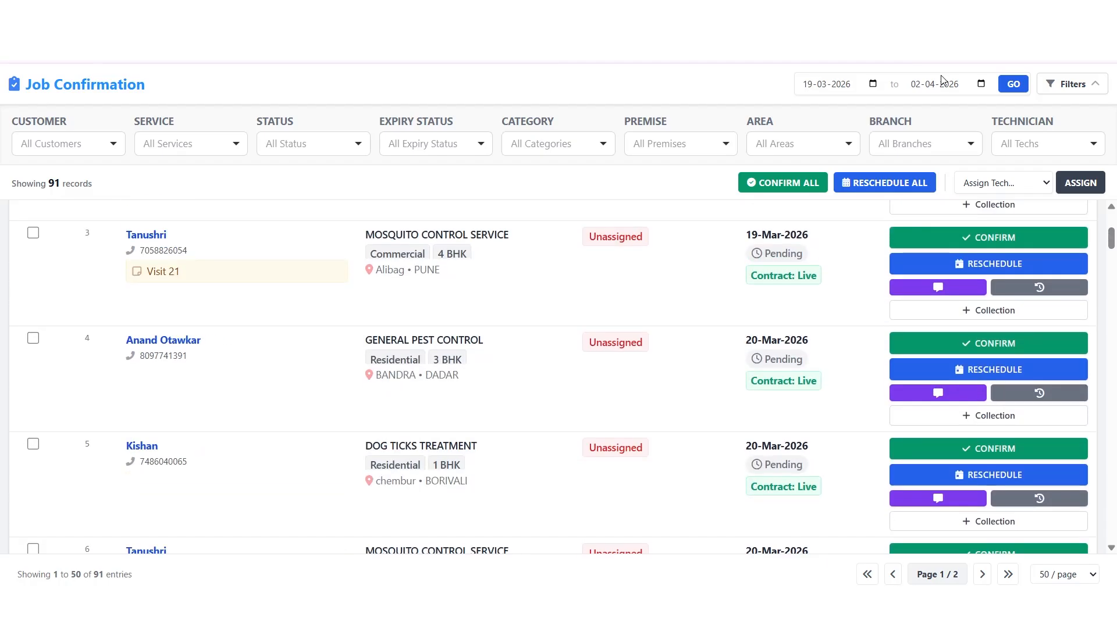
Set the start date of the visit list to 01-04-2026 and apply the date range
{"action": "left_click", "coordinate": [873, 85]}
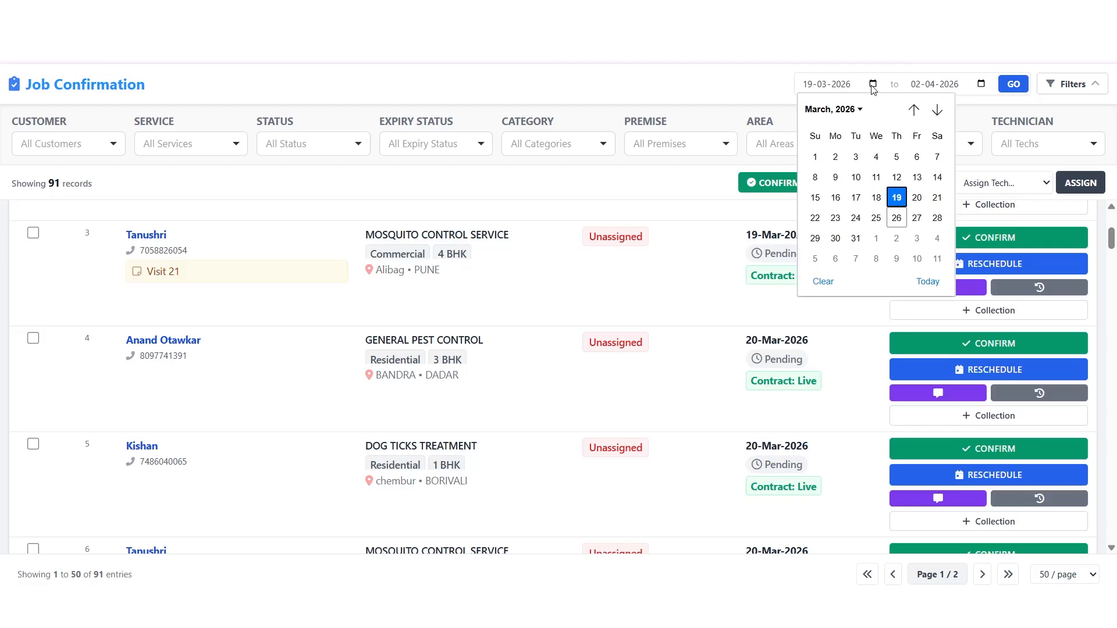
{"action": "left_click", "coordinate": [914, 110]}
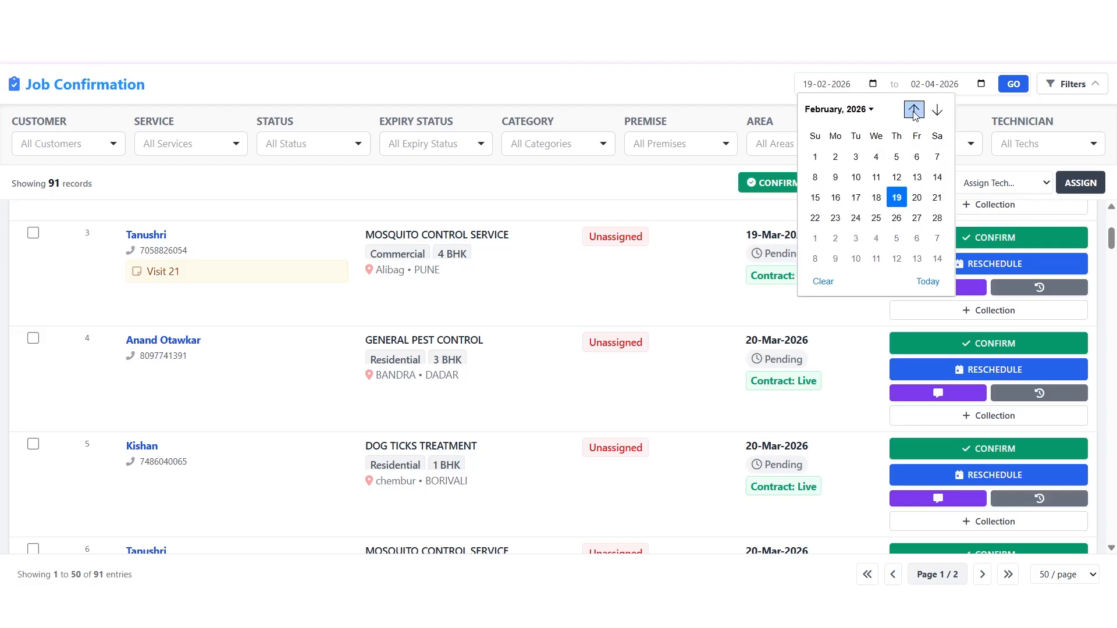
{"action": "left_click", "coordinate": [937, 111]}
{"action": "left_click", "coordinate": [937, 111]}
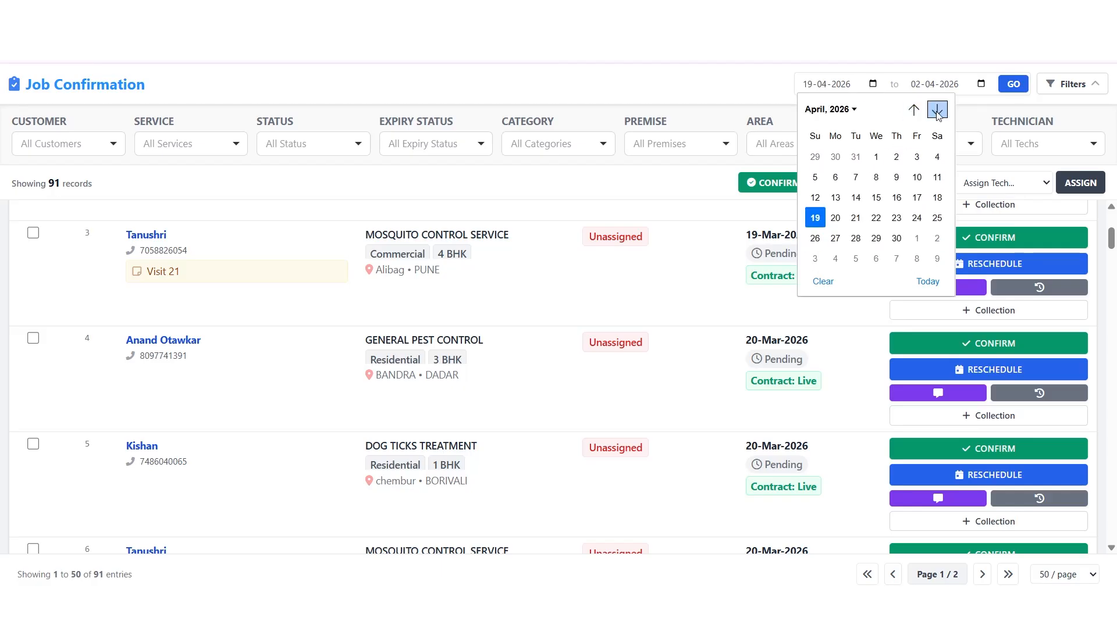
{"action": "left_click", "coordinate": [878, 156]}
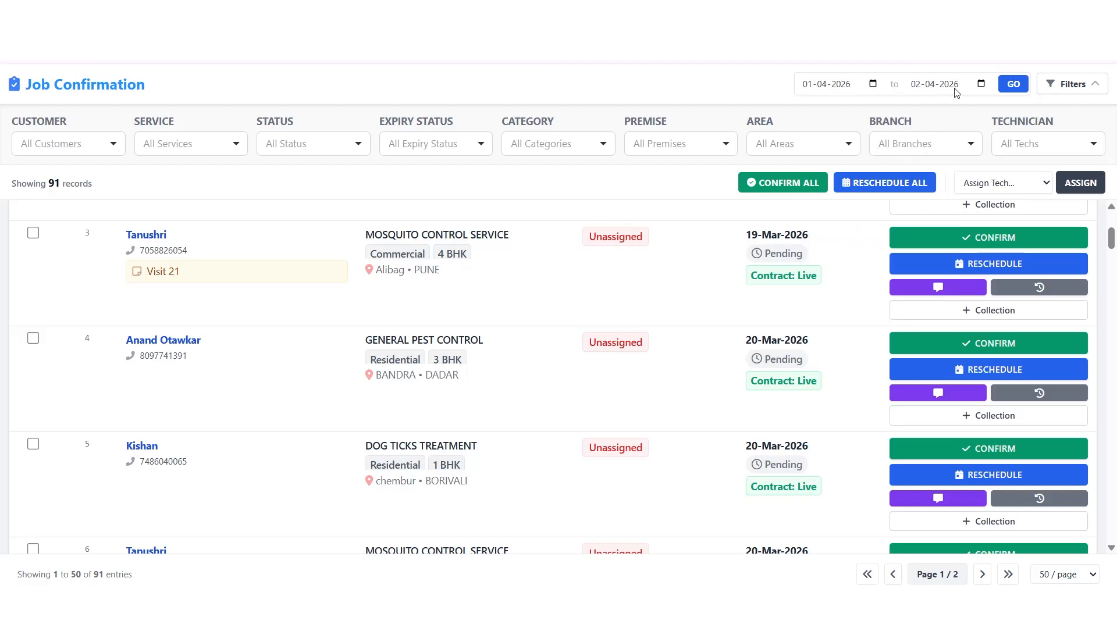
{"action": "left_click", "coordinate": [1013, 87]}
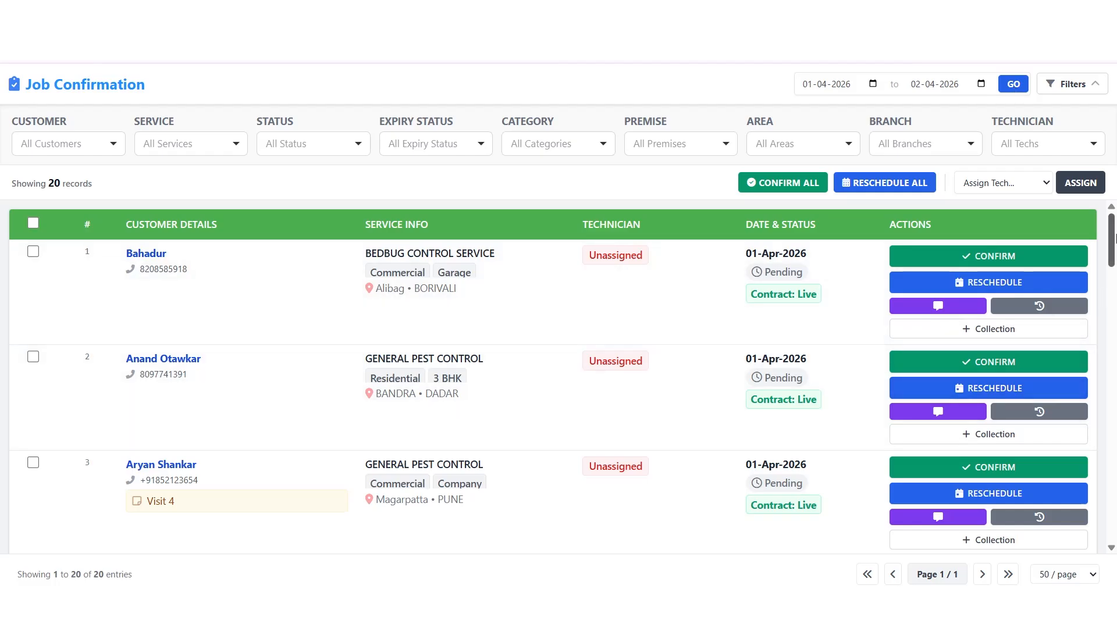
Find the contract customer's Visit 1 in the list and filter the visits by that customer's name
{"action": "left_click_drag", "start_coordinate": [1111, 226], "coordinate": [1112, 515]}
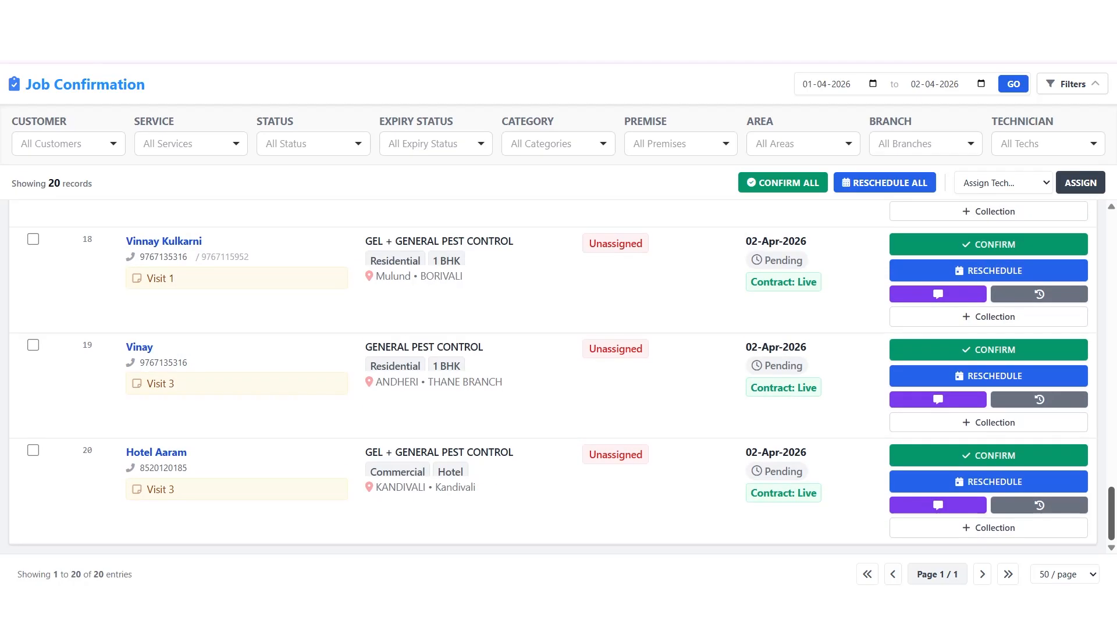
{"action": "scroll", "coordinate": [1092, 423], "scroll_direction": "up", "scroll_amount": 8}
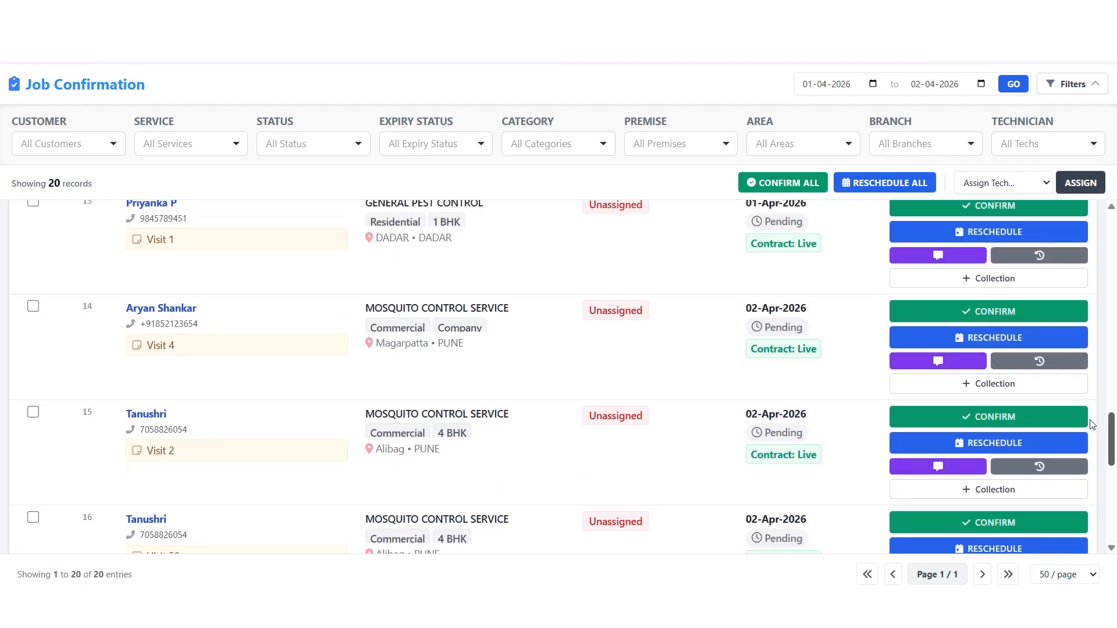
{"action": "scroll", "coordinate": [1091, 423], "scroll_direction": "up", "scroll_amount": 3}
{"action": "scroll", "coordinate": [1092, 395], "scroll_direction": "down", "scroll_amount": 3}
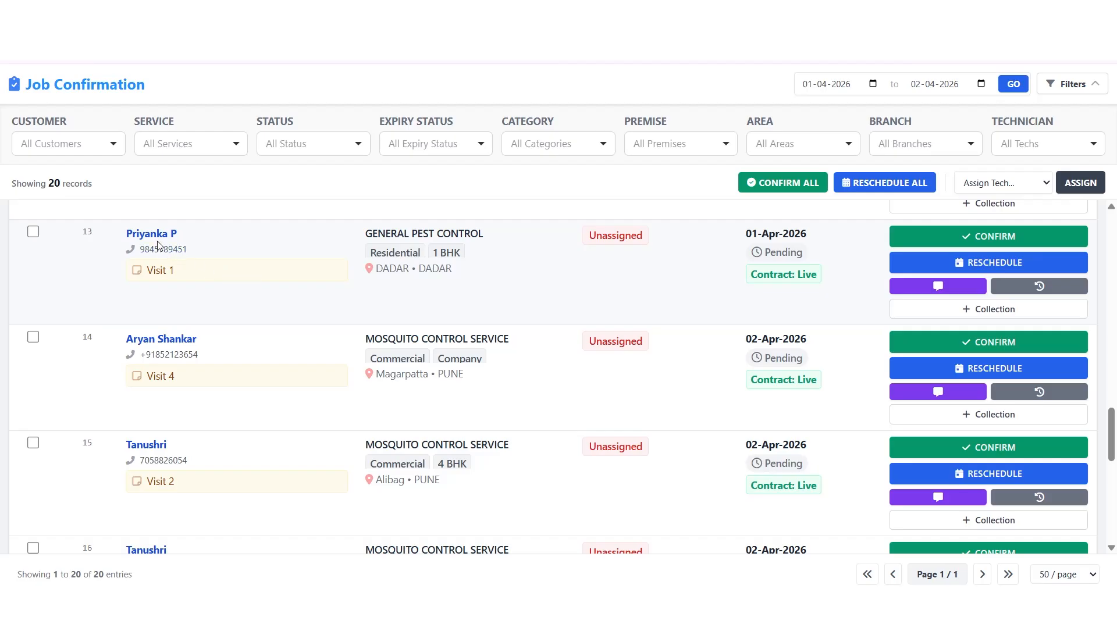
{"action": "left_click", "coordinate": [113, 152]}
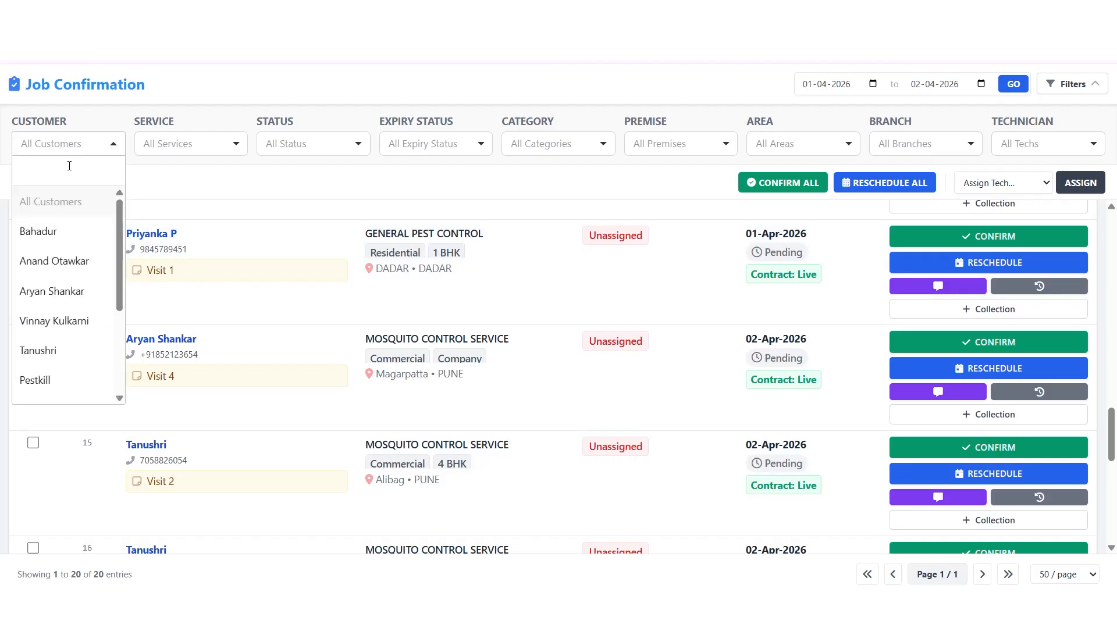
{"action": "type", "text": "priya"}
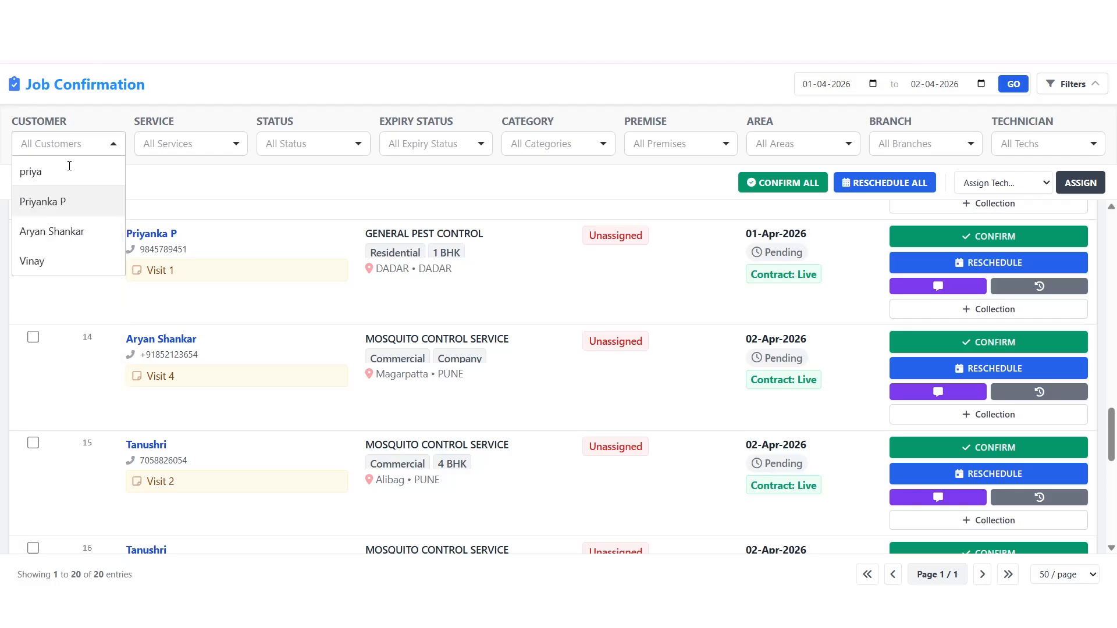
{"action": "left_click", "coordinate": [44, 207]}
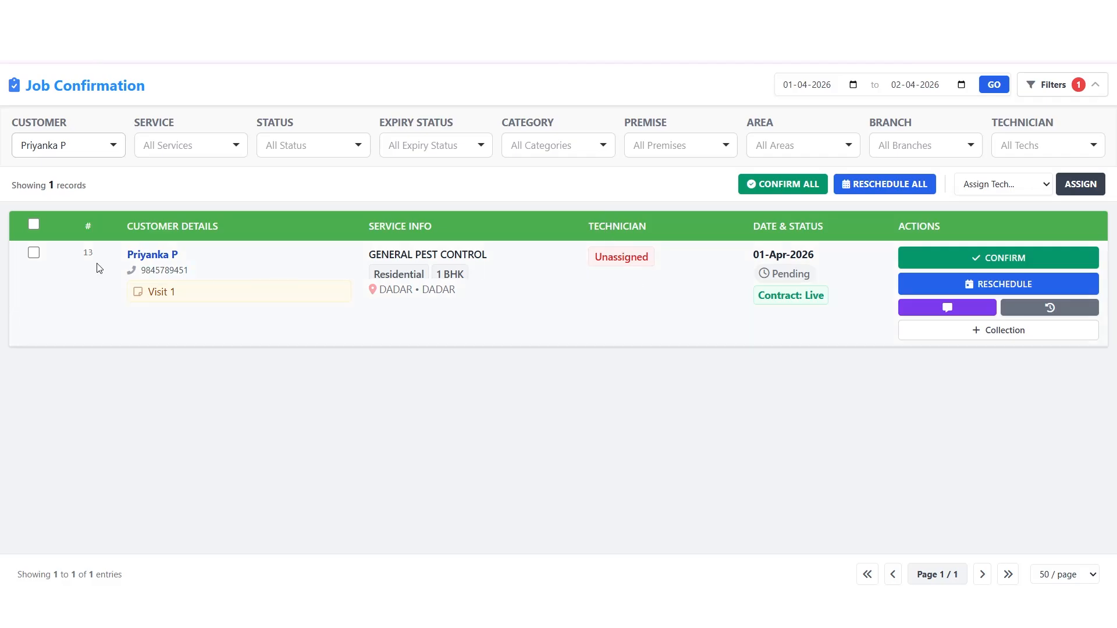
Assign a technician by name to the customer's General Pest Control visit of 01-Apr-2026 and confirm the visit
{"action": "left_click", "coordinate": [33, 254]}
{"action": "left_click", "coordinate": [1030, 191]}
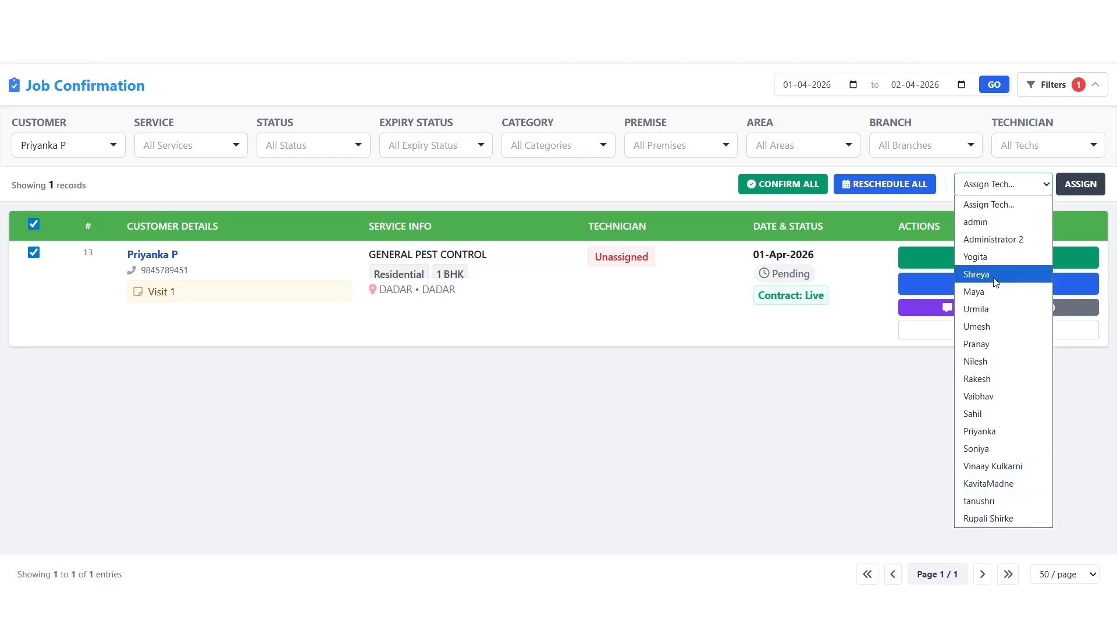
{"action": "left_click", "coordinate": [986, 334]}
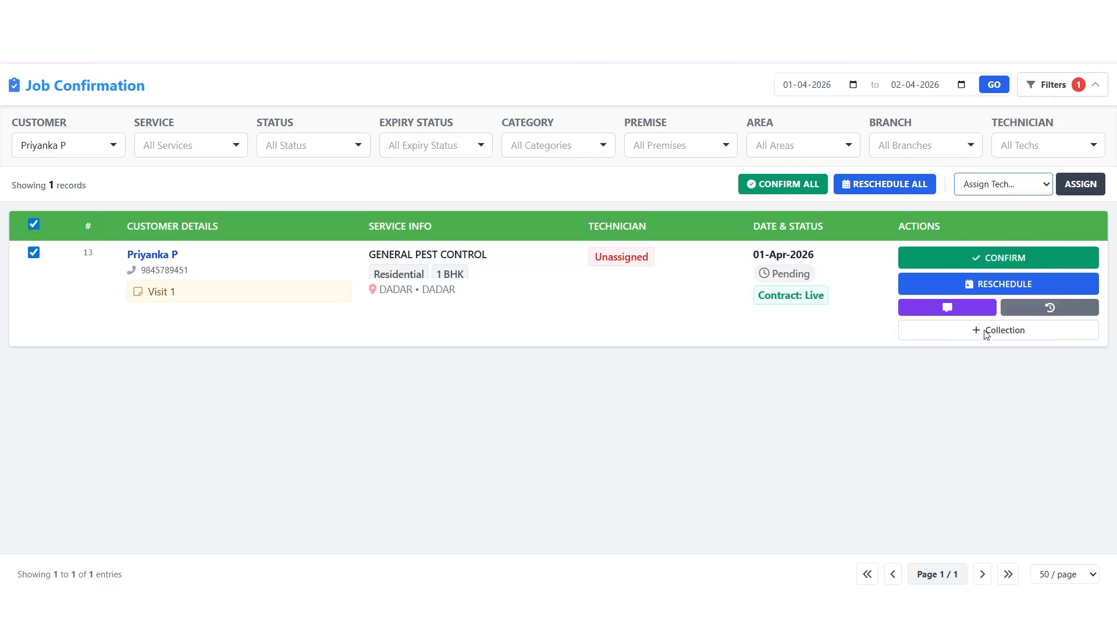
{"action": "left_click", "coordinate": [1002, 184]}
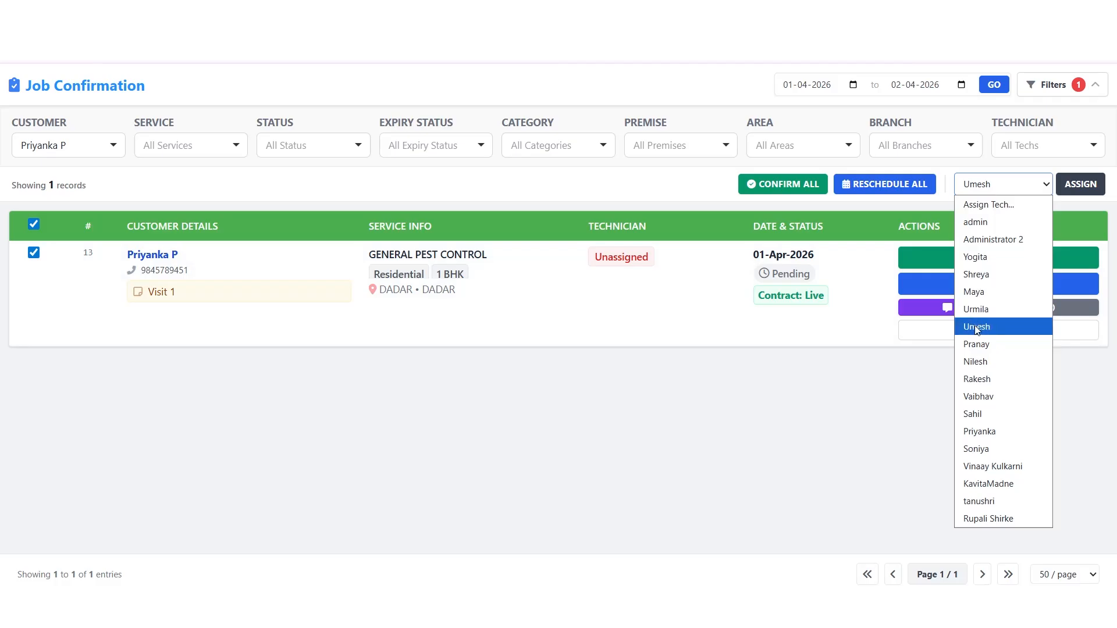
{"action": "left_click", "coordinate": [977, 327]}
{"action": "left_click", "coordinate": [1079, 187]}
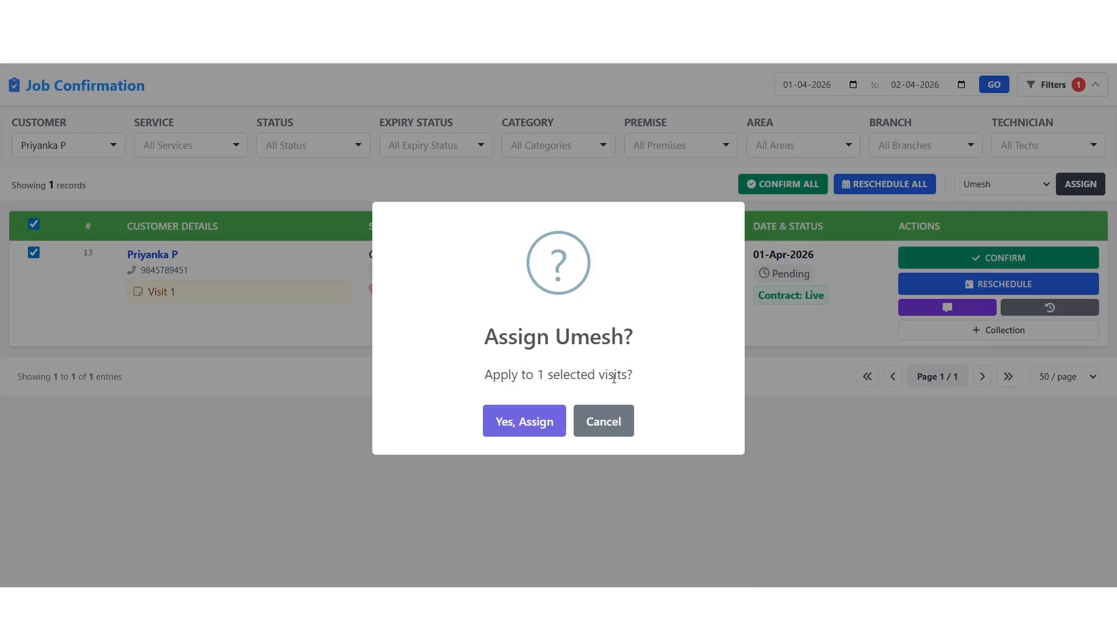
{"action": "left_click", "coordinate": [531, 422]}
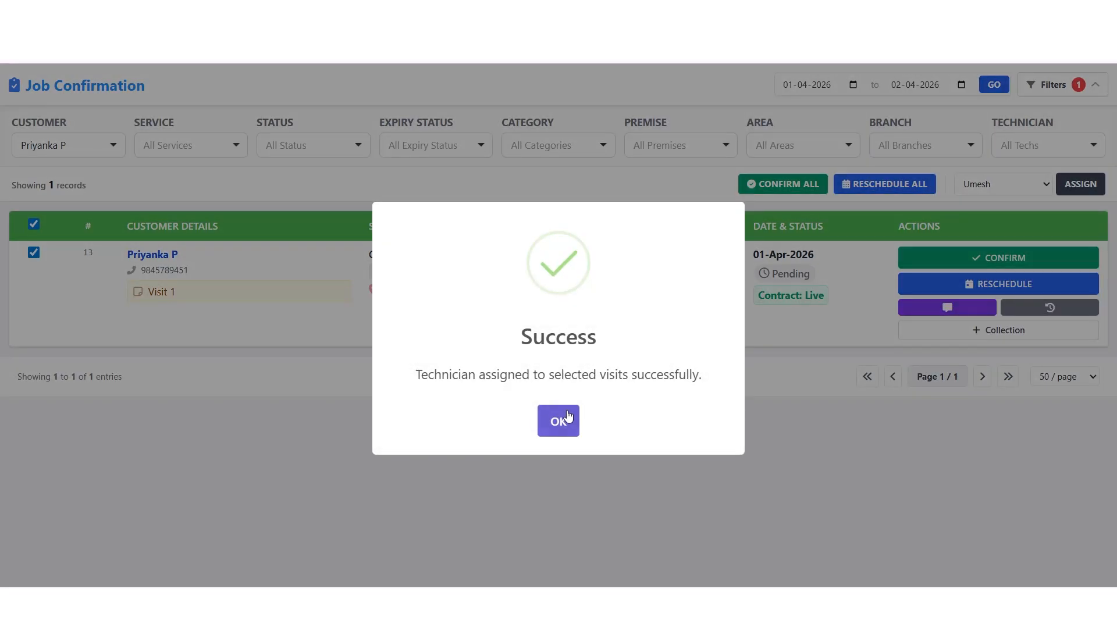
{"action": "left_click", "coordinate": [568, 429]}
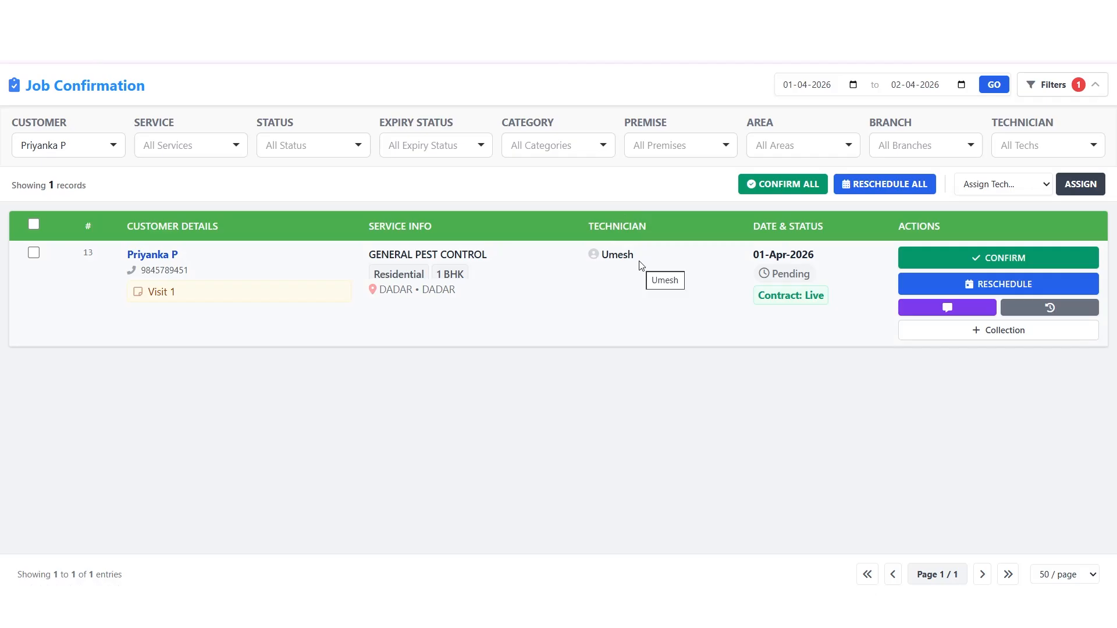
{"action": "left_click", "coordinate": [1000, 263]}
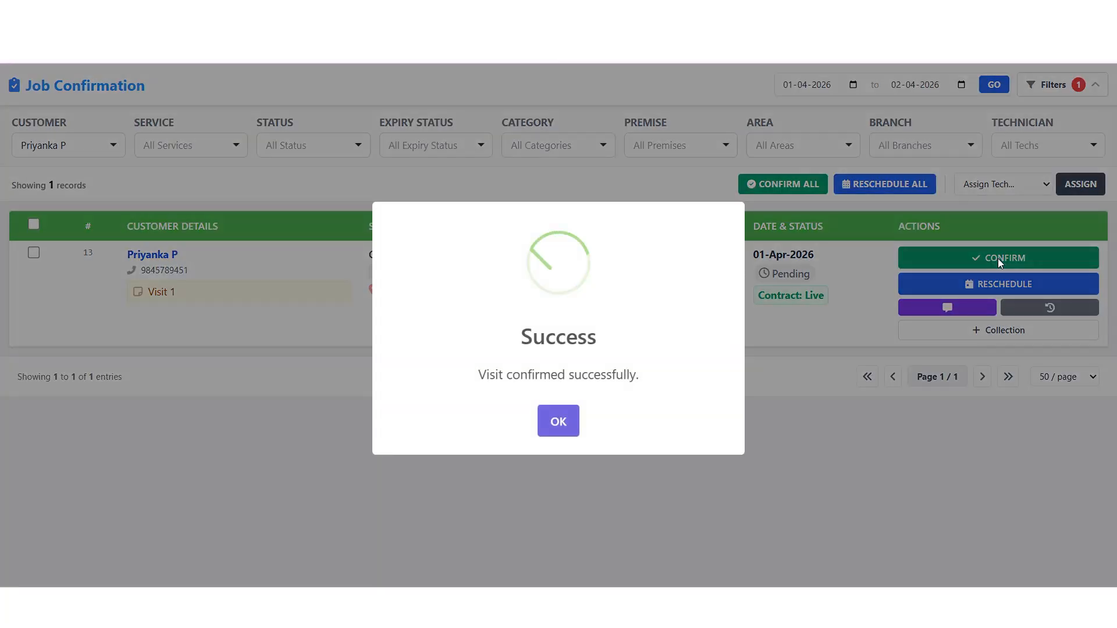
{"action": "left_click", "coordinate": [558, 429]}
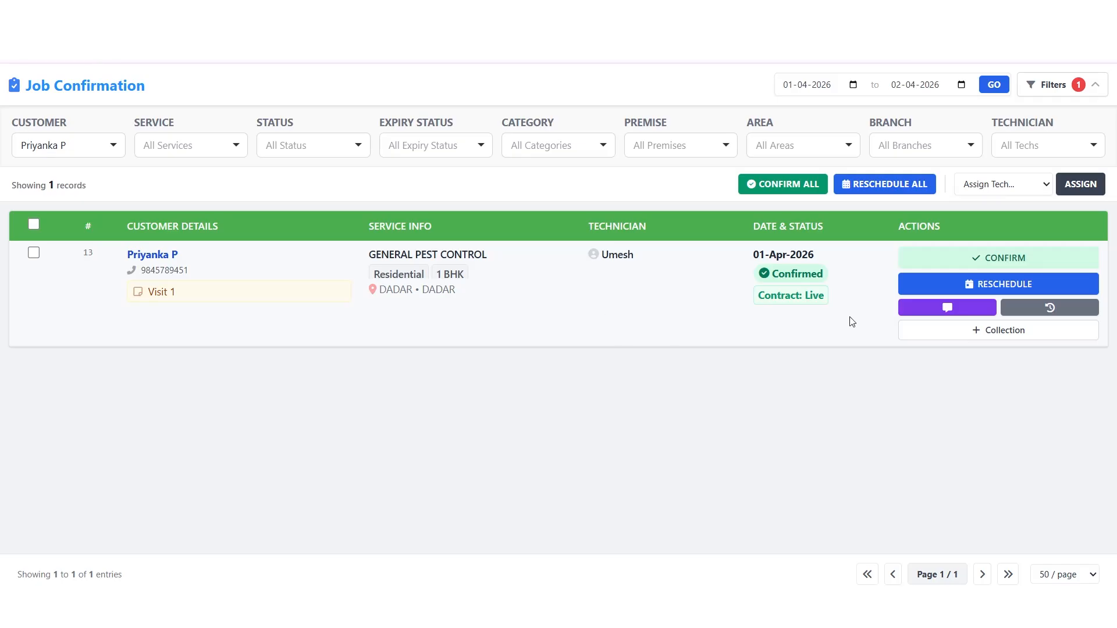
Examine the visit's reschedule form, note form and history without entering anything
{"action": "left_click", "coordinate": [1006, 285]}
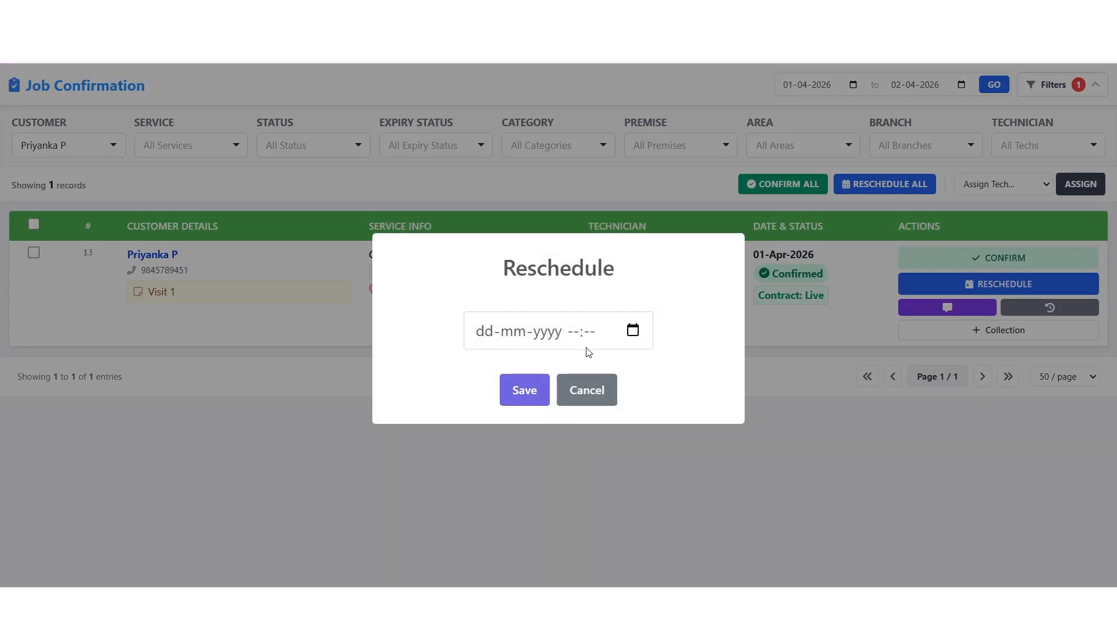
{"action": "left_click", "coordinate": [576, 395]}
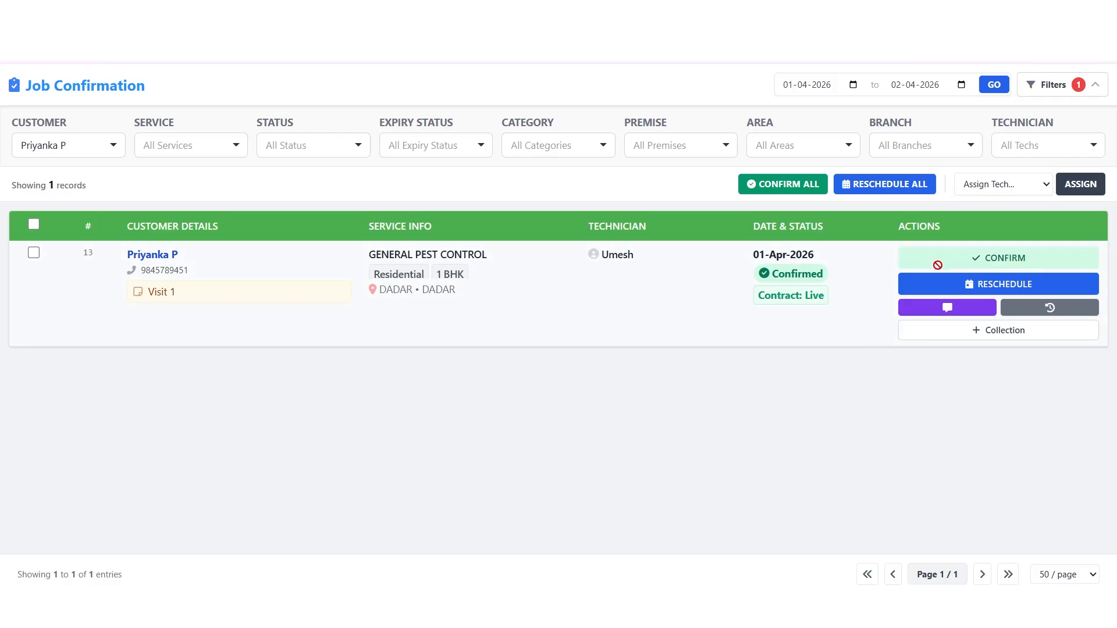
{"action": "left_click", "coordinate": [936, 310]}
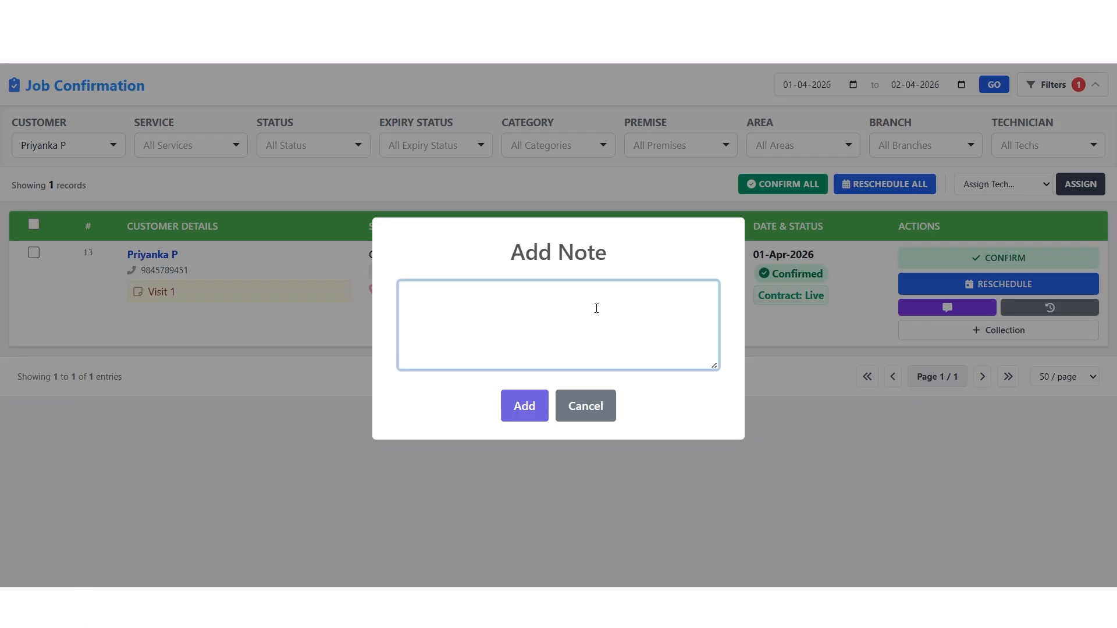
{"action": "left_click", "coordinate": [582, 406]}
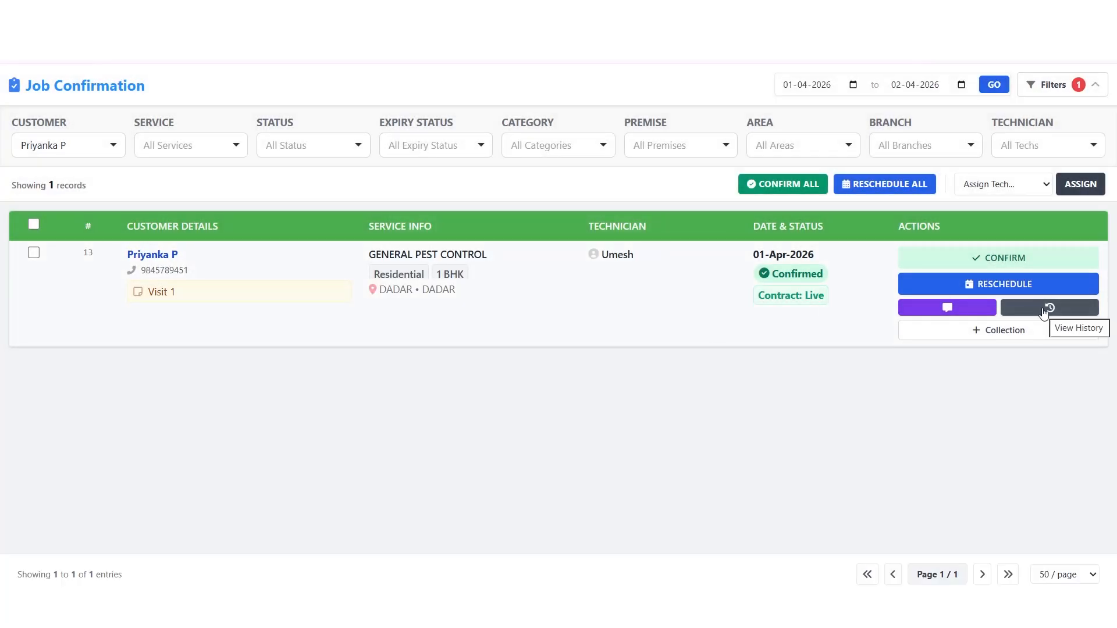
{"action": "left_click", "coordinate": [1044, 308]}
{"action": "left_click", "coordinate": [1038, 309]}
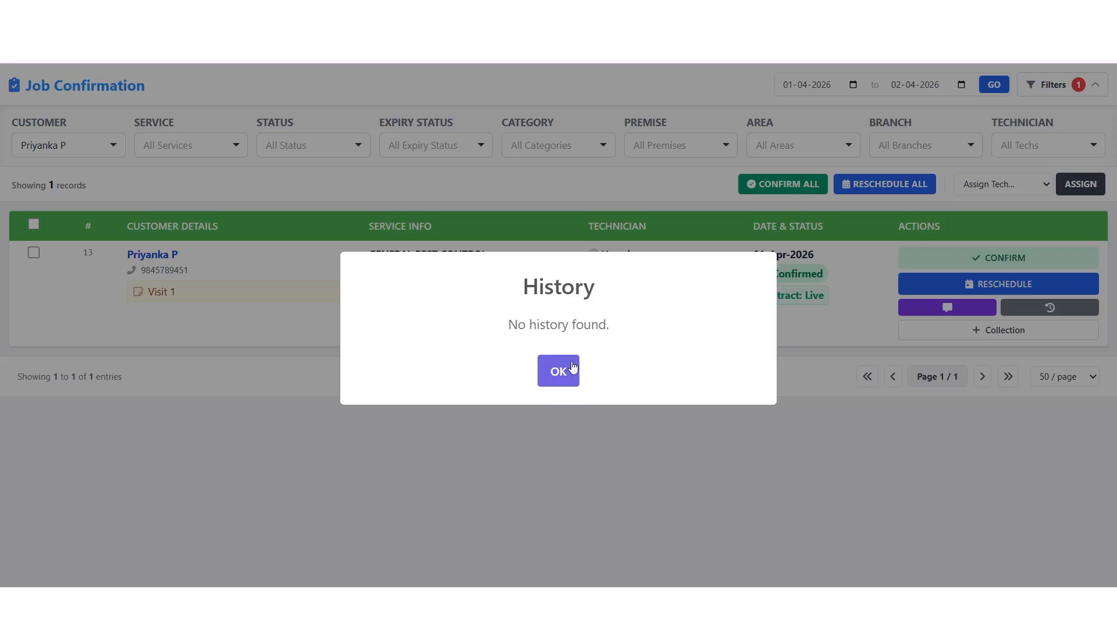
{"action": "left_click", "coordinate": [554, 371]}
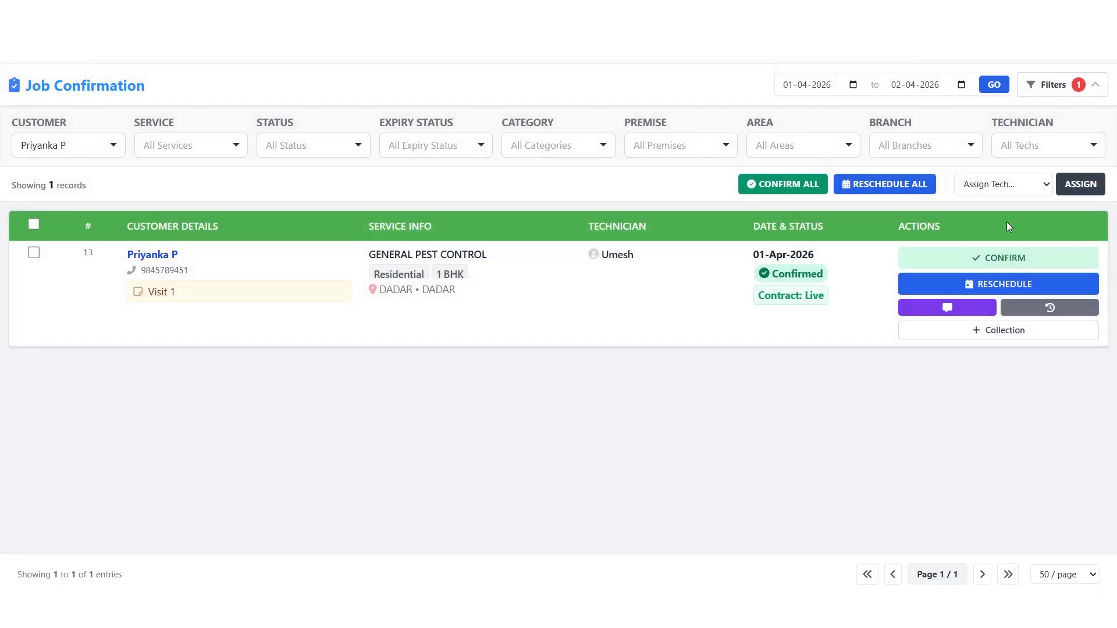
Record a collection amount of 2000 for the General Pest Control visit
{"action": "left_click", "coordinate": [968, 337]}
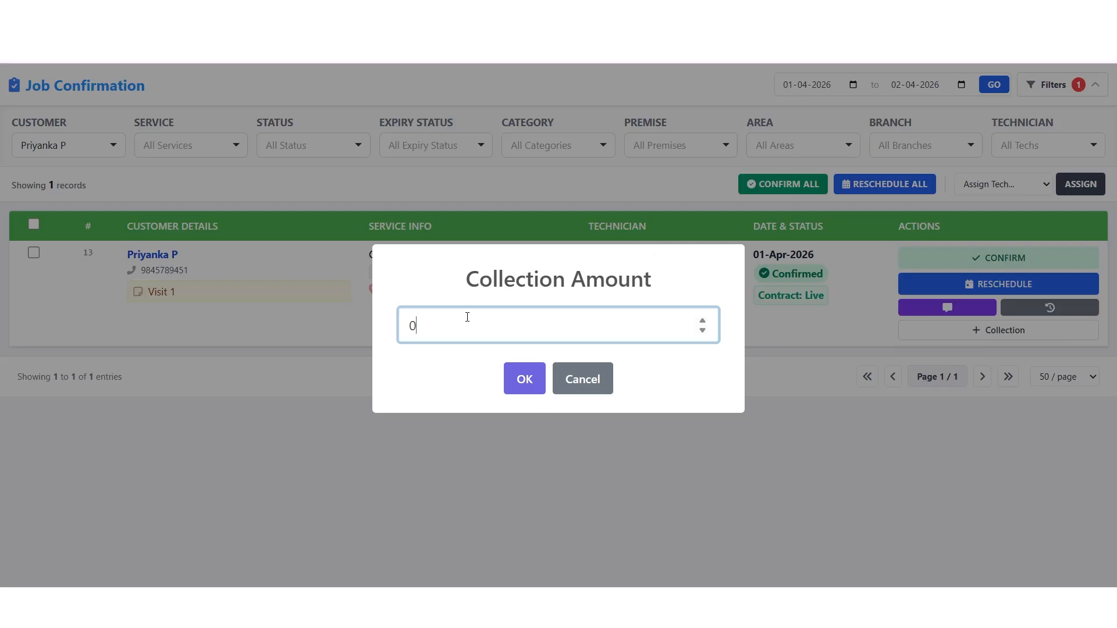
{"action": "key", "text": "BackSpace"}
{"action": "type", "text": "2000"}
{"action": "left_click", "coordinate": [526, 381]}
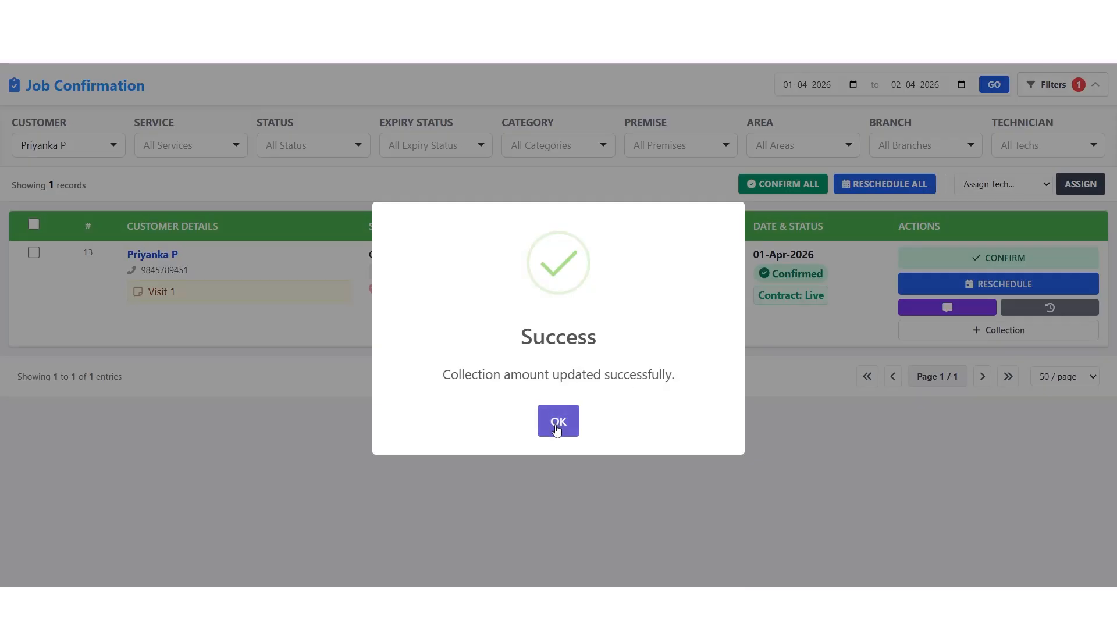
{"action": "left_click", "coordinate": [557, 429]}
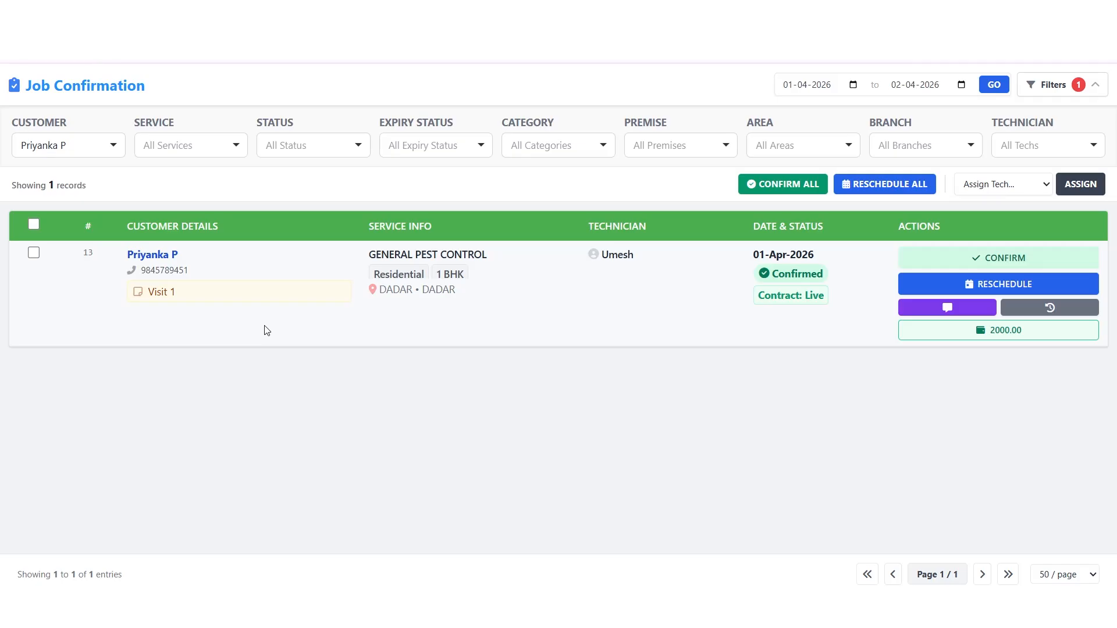
Reset the customer filter to All Customers so the visits of every customer are listed
{"action": "left_click", "coordinate": [107, 151]}
{"action": "scroll", "coordinate": [121, 205], "scroll_direction": "up", "scroll_amount": 3}
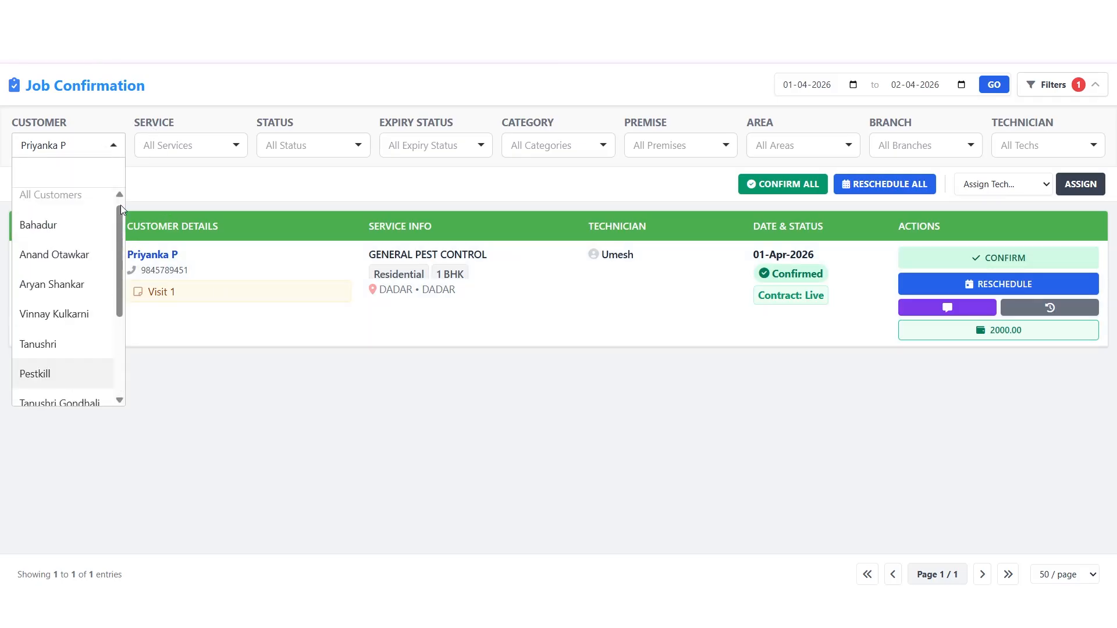
{"action": "left_click", "coordinate": [70, 197]}
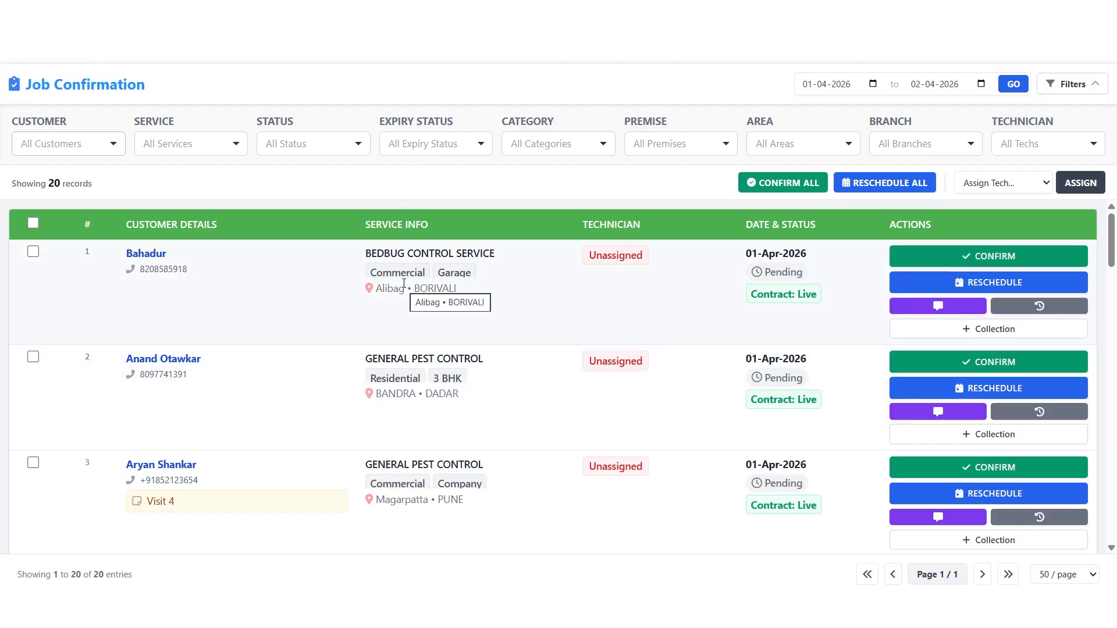
Select the Bedbug Control Service visit in row 1 and the Gel + General Pest Control Visit 4 in row 4
{"action": "scroll", "coordinate": [404, 283], "scroll_direction": "down", "scroll_amount": 1}
{"action": "scroll", "coordinate": [402, 283], "scroll_direction": "down", "scroll_amount": 1}
{"action": "scroll", "coordinate": [405, 285], "scroll_direction": "up", "scroll_amount": 2}
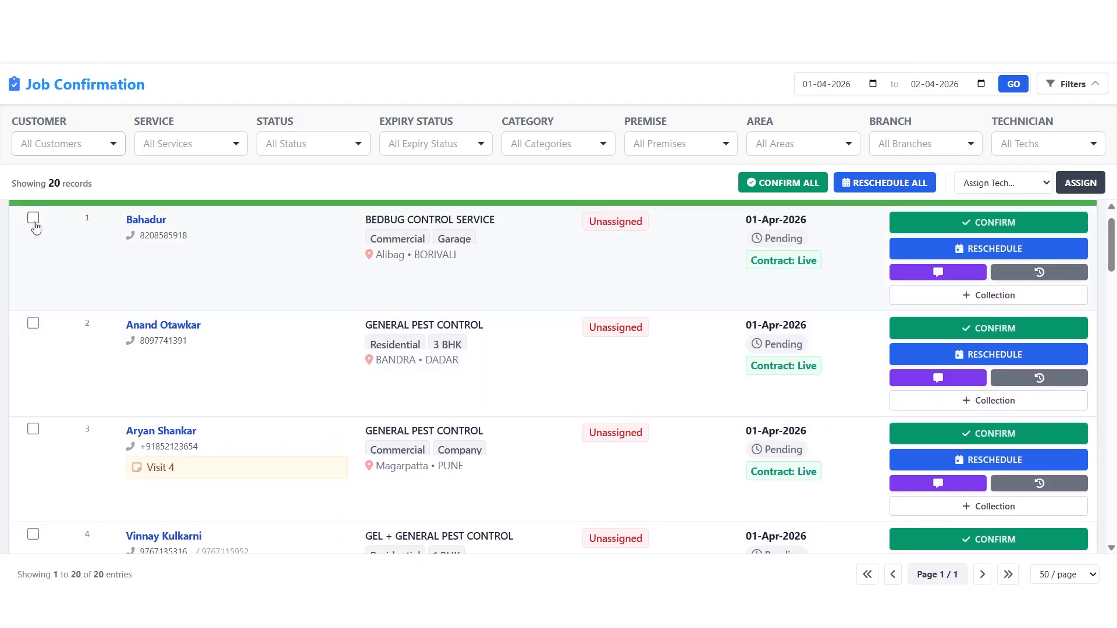
{"action": "left_click", "coordinate": [34, 219]}
{"action": "scroll", "coordinate": [281, 424], "scroll_direction": "down", "scroll_amount": 1}
{"action": "scroll", "coordinate": [281, 424], "scroll_direction": "down", "scroll_amount": 1}
{"action": "left_click", "coordinate": [33, 444]}
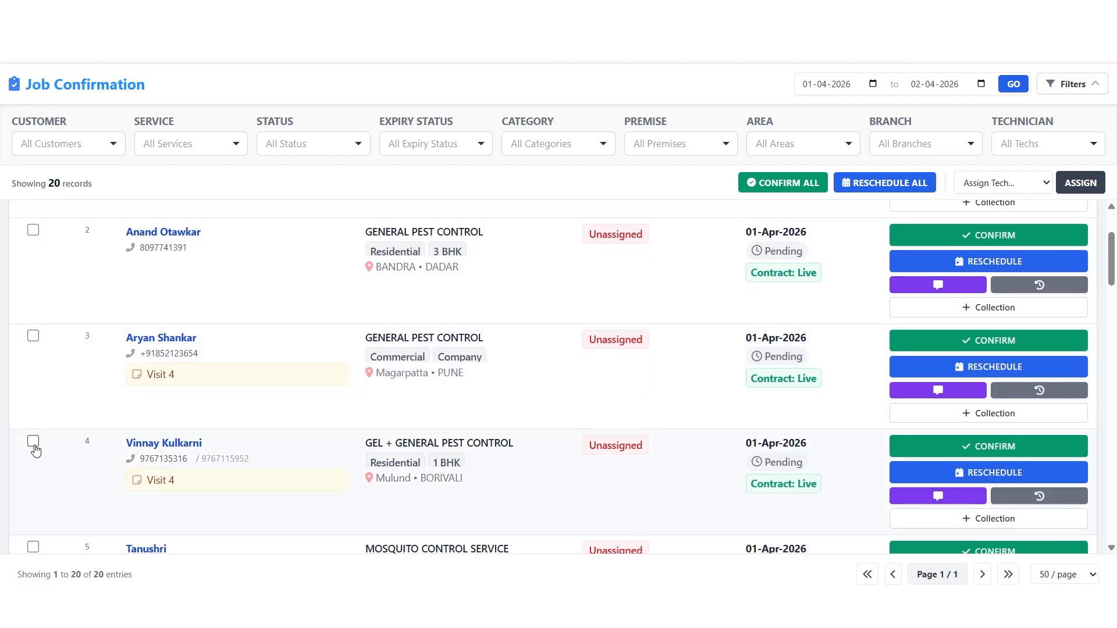
Add the two Gel + General Pest Control Visit 3 entries in rows 7 and 8 to the selection
{"action": "scroll", "coordinate": [388, 493], "scroll_direction": "down", "scroll_amount": 3}
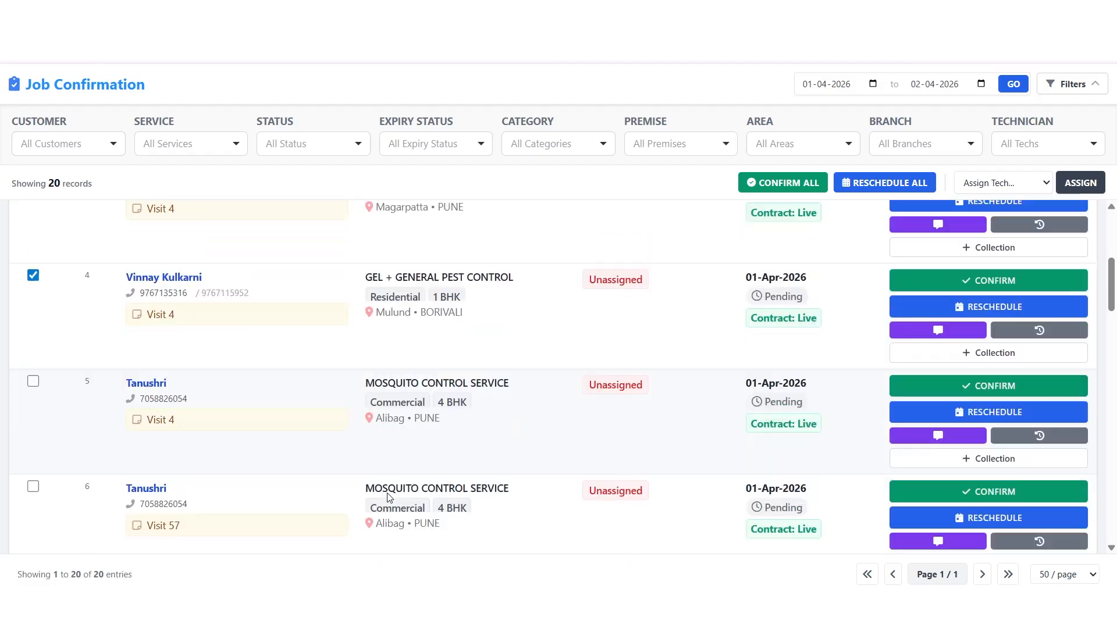
{"action": "scroll", "coordinate": [388, 493], "scroll_direction": "up", "scroll_amount": 5}
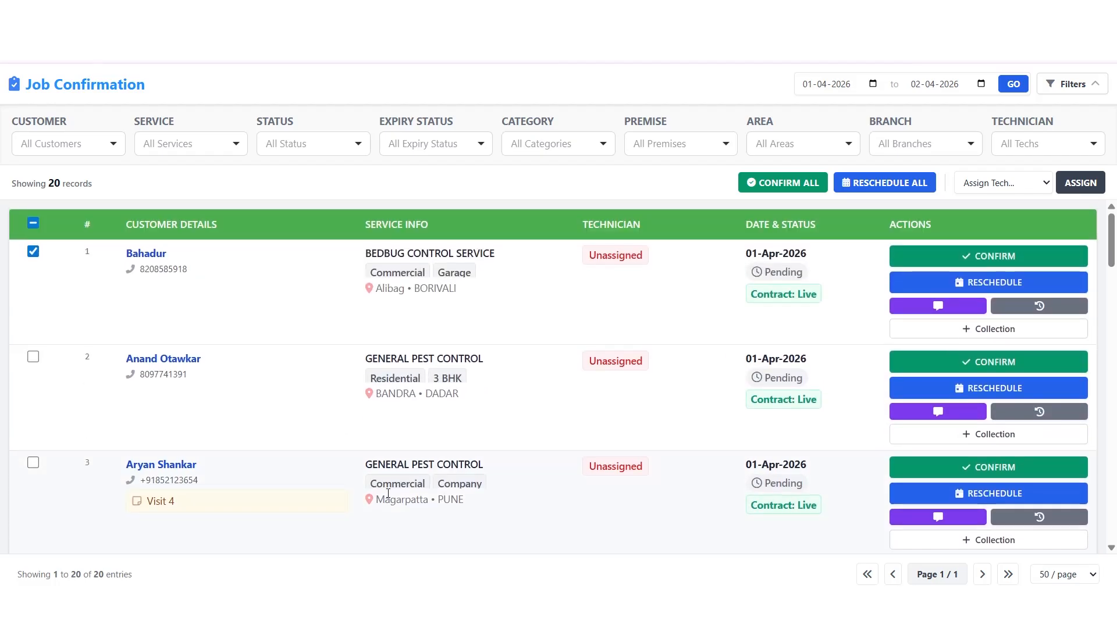
{"action": "scroll", "coordinate": [441, 429], "scroll_direction": "down", "scroll_amount": 2}
{"action": "scroll", "coordinate": [441, 429], "scroll_direction": "up", "scroll_amount": 2}
{"action": "scroll", "coordinate": [387, 314], "scroll_direction": "down", "scroll_amount": 7}
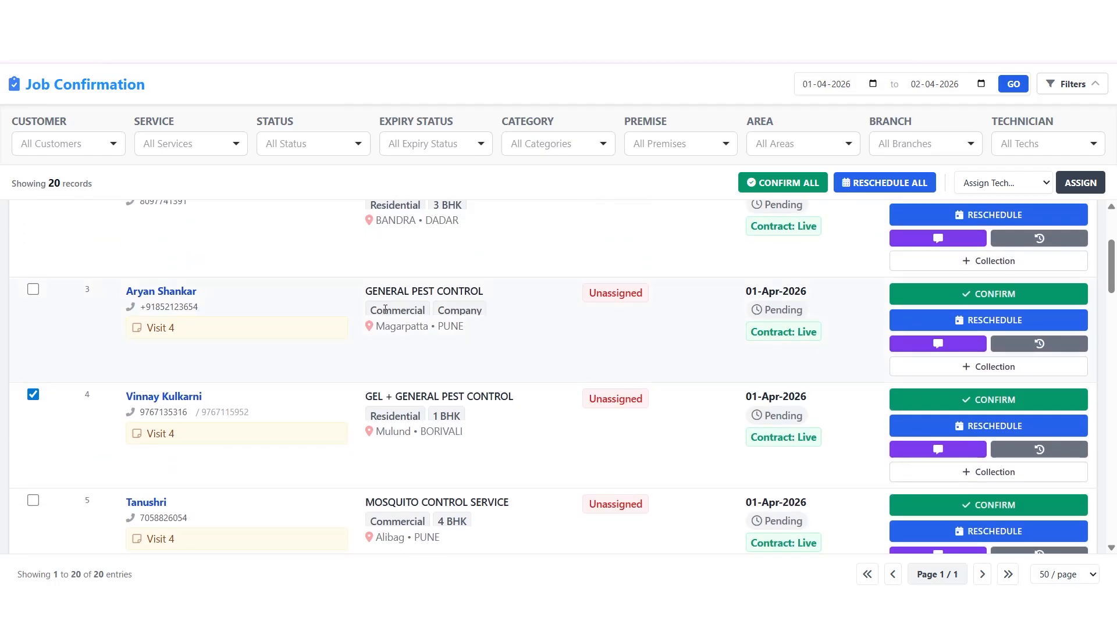
{"action": "scroll", "coordinate": [387, 314], "scroll_direction": "down", "scroll_amount": 2}
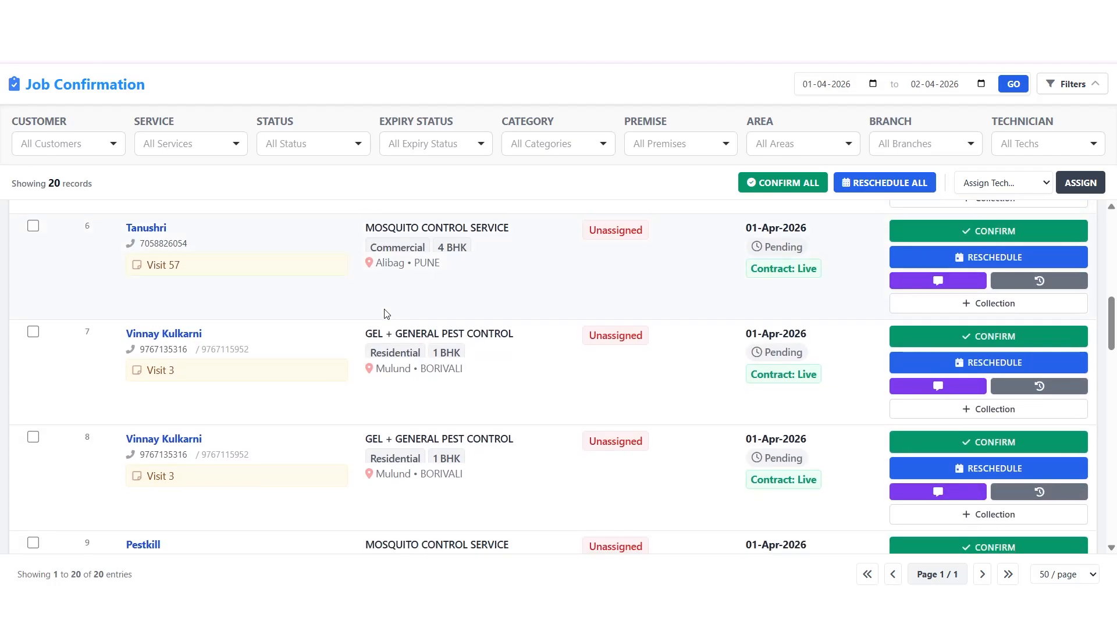
{"action": "left_click", "coordinate": [32, 332]}
{"action": "left_click", "coordinate": [34, 440]}
{"action": "scroll", "coordinate": [470, 324], "scroll_direction": "up", "scroll_amount": 10}
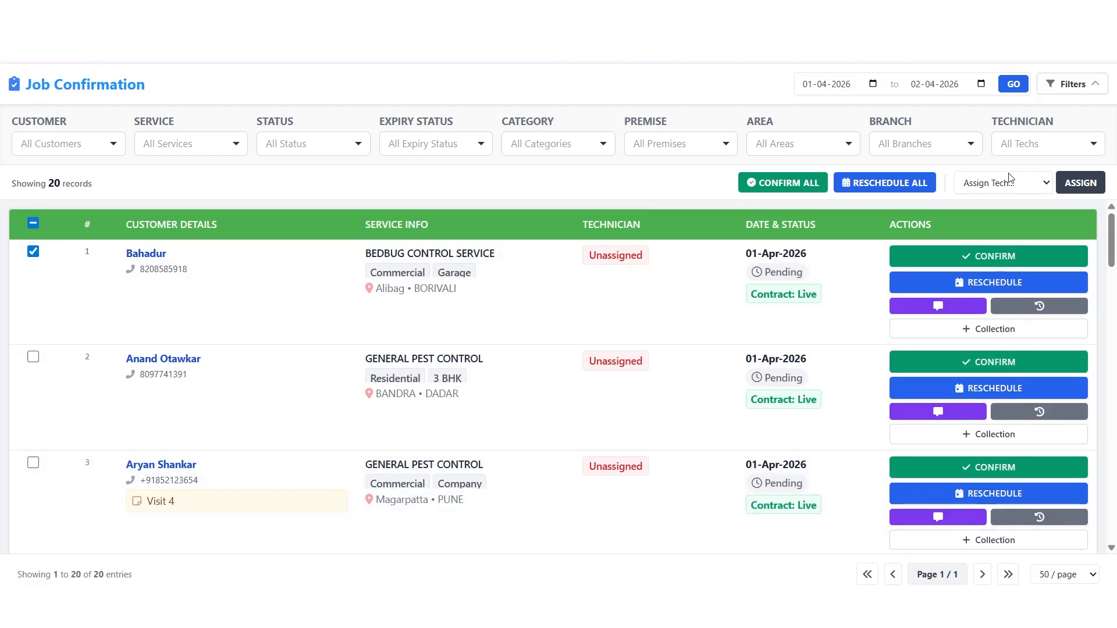
Assign one technician by name to all the selected visits in bulk and confirm the assignment
{"action": "left_click", "coordinate": [1012, 187]}
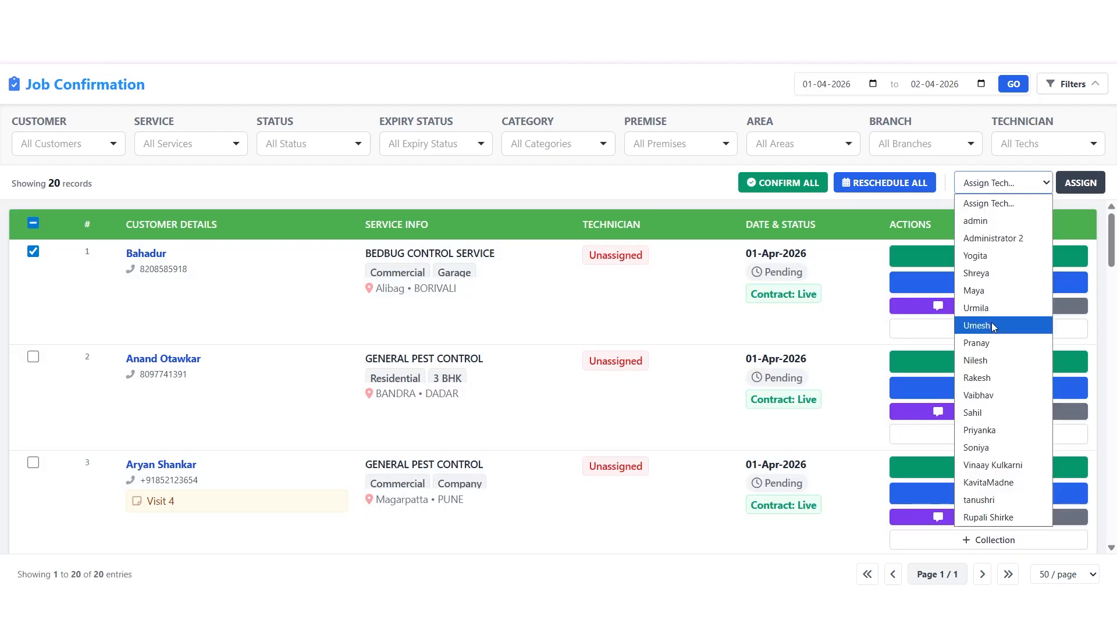
{"action": "left_click", "coordinate": [989, 343]}
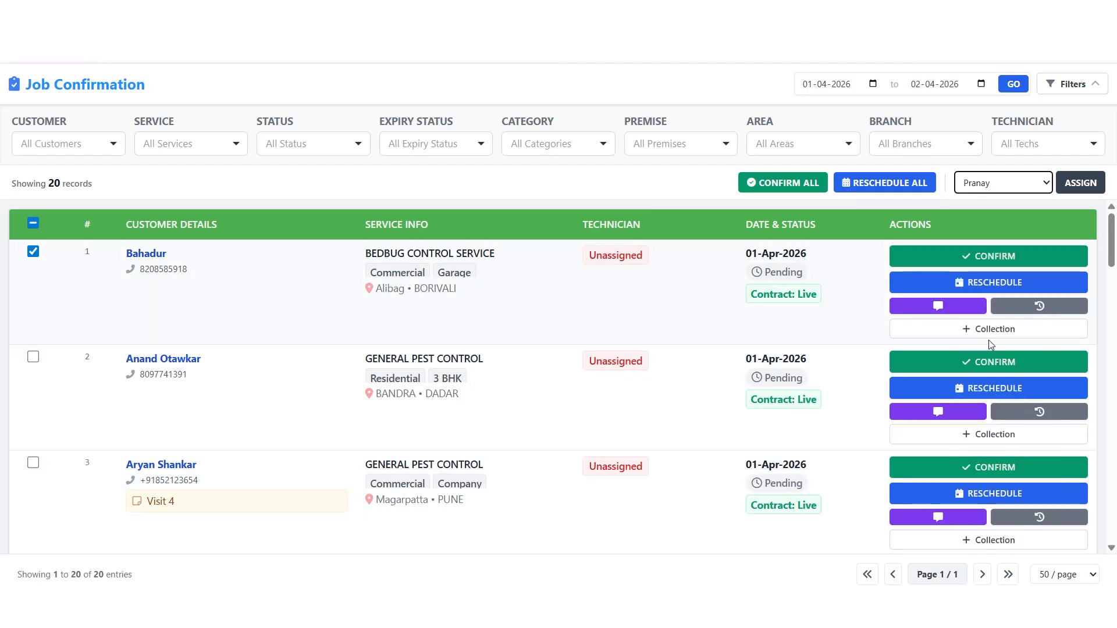
{"action": "left_click", "coordinate": [1084, 185]}
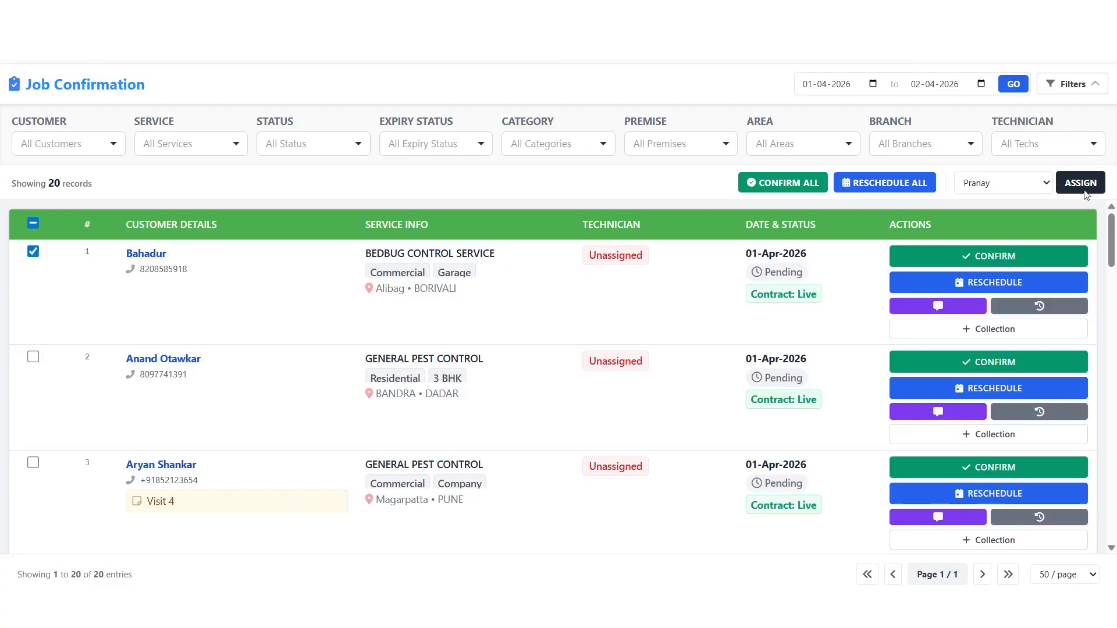
{"action": "left_click", "coordinate": [1085, 195]}
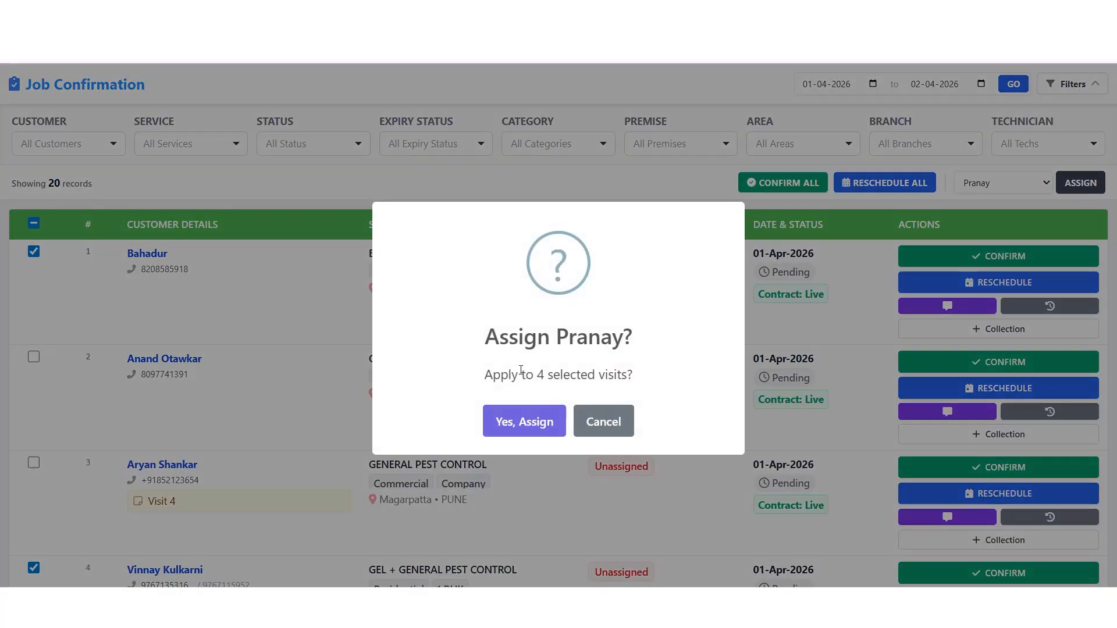
{"action": "left_click", "coordinate": [519, 423]}
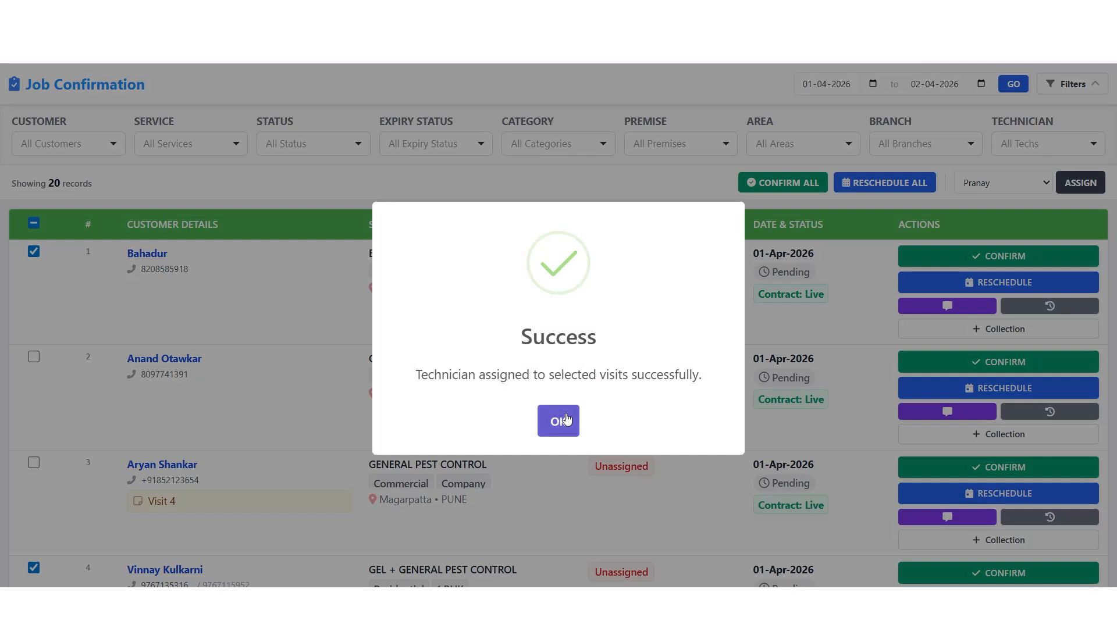
{"action": "left_click", "coordinate": [566, 419]}
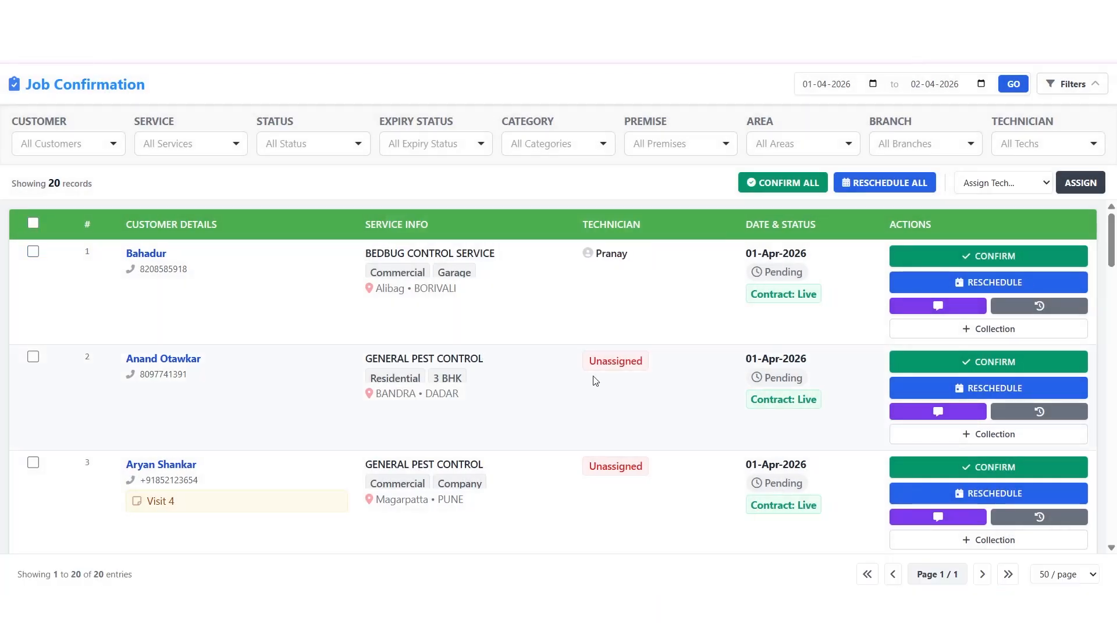
Check the technician on the reassigned rows and filter the visits by that technician's name
{"action": "scroll", "coordinate": [595, 381], "scroll_direction": "down", "scroll_amount": 7}
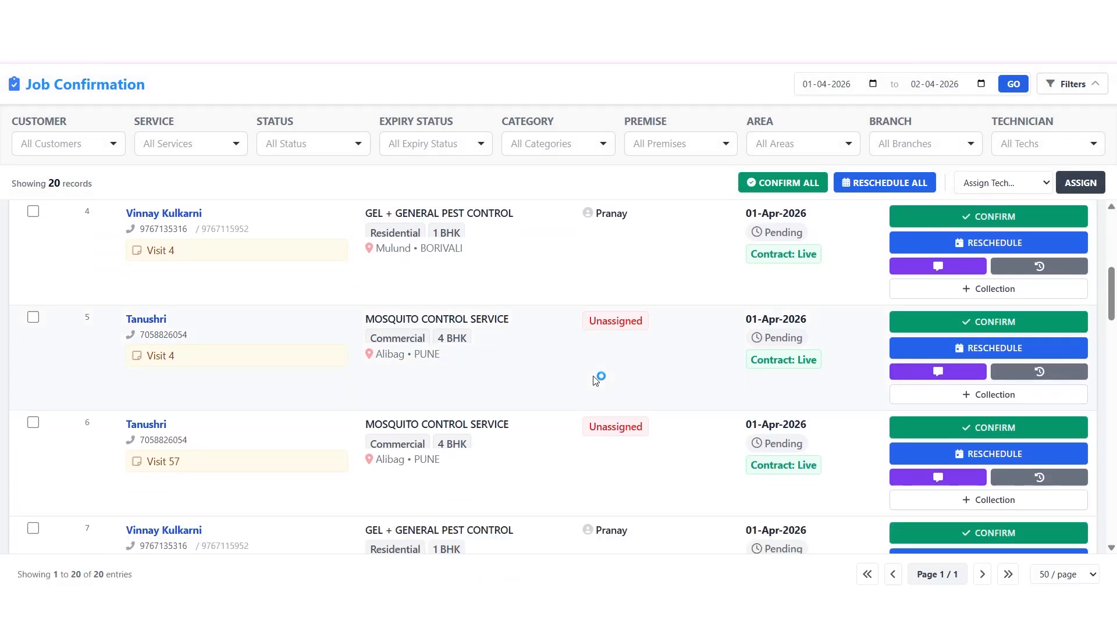
{"action": "scroll", "coordinate": [595, 381], "scroll_direction": "up", "scroll_amount": 10}
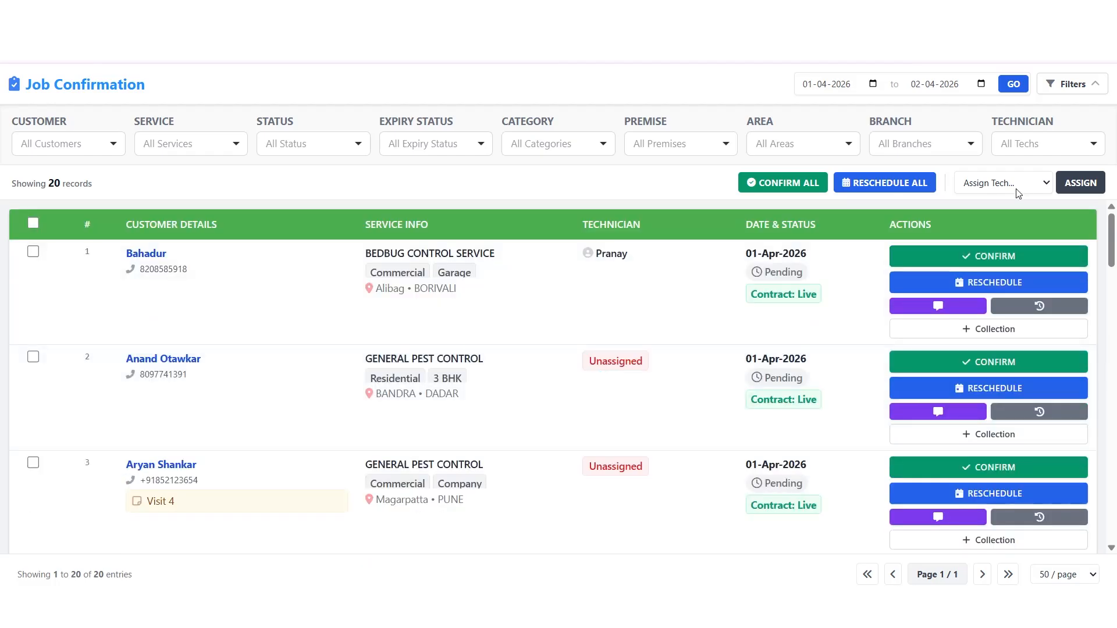
{"action": "left_click", "coordinate": [1037, 152]}
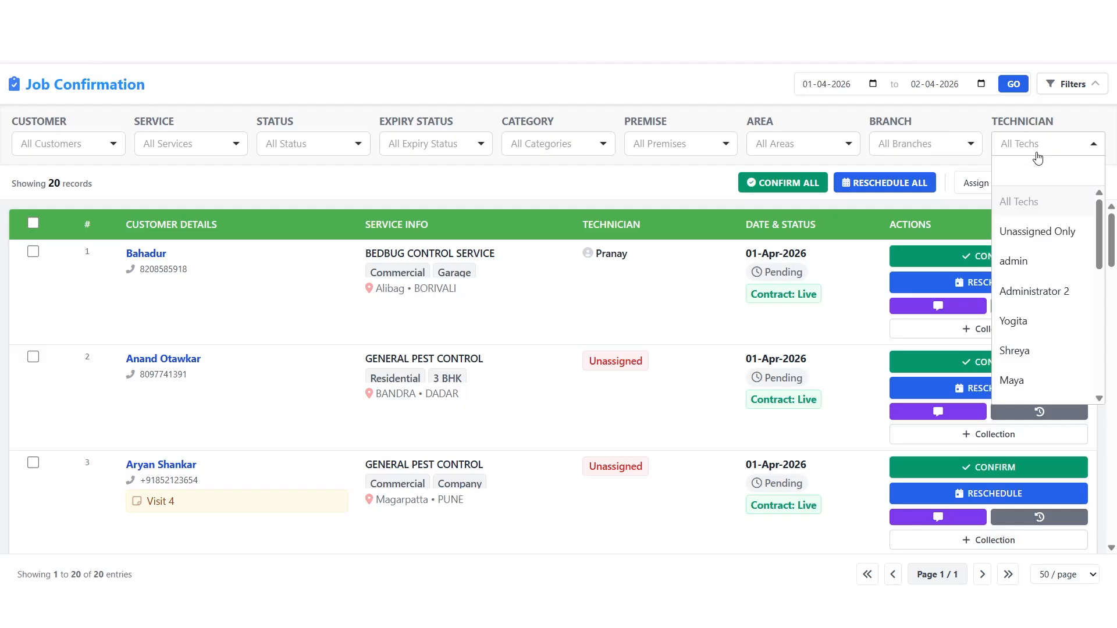
{"action": "type", "text": "pra"}
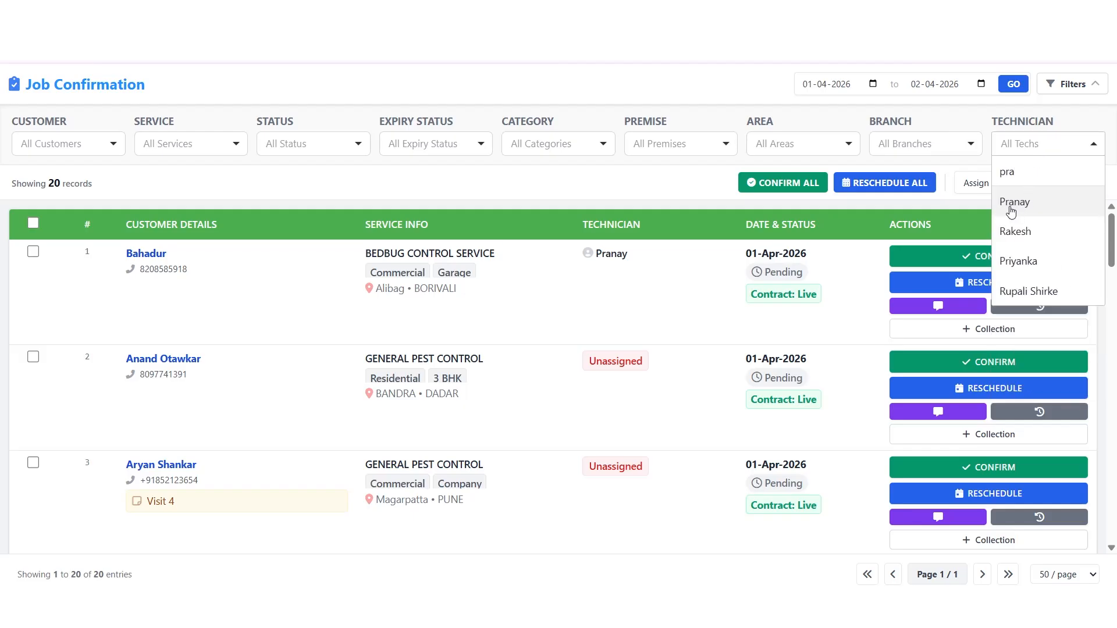
{"action": "left_click", "coordinate": [1011, 212]}
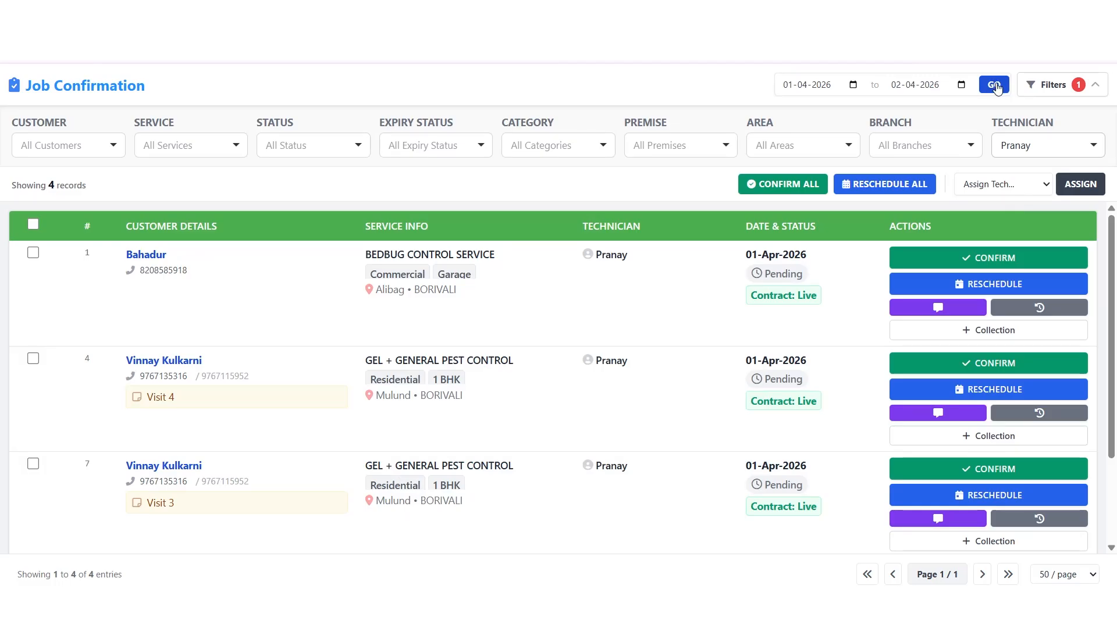
Review the filtered list of the technician's visits, checking services, dates and statuses
{"action": "scroll", "coordinate": [598, 337], "scroll_direction": "down", "scroll_amount": 2}
{"action": "scroll", "coordinate": [598, 337], "scroll_direction": "up", "scroll_amount": 2}
{"action": "scroll", "coordinate": [599, 395], "scroll_direction": "down", "scroll_amount": 2}
{"action": "scroll", "coordinate": [599, 397], "scroll_direction": "down", "scroll_amount": 1}
{"action": "scroll", "coordinate": [597, 396], "scroll_direction": "up", "scroll_amount": 2}
{"action": "scroll", "coordinate": [634, 464], "scroll_direction": "down", "scroll_amount": 3}
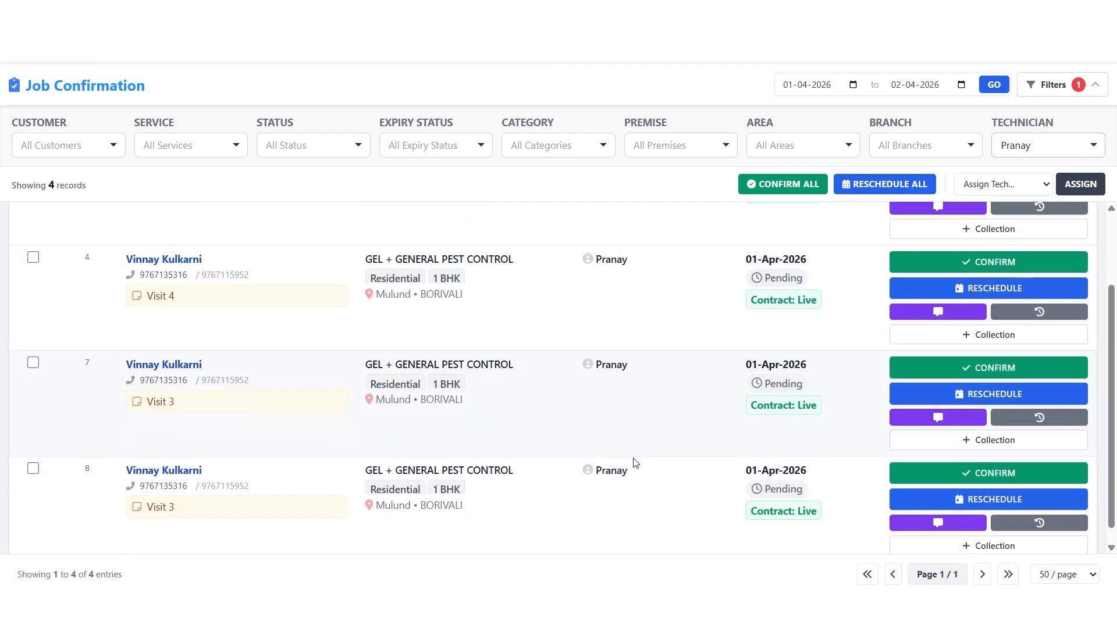
{"action": "scroll", "coordinate": [636, 463], "scroll_direction": "up", "scroll_amount": 3}
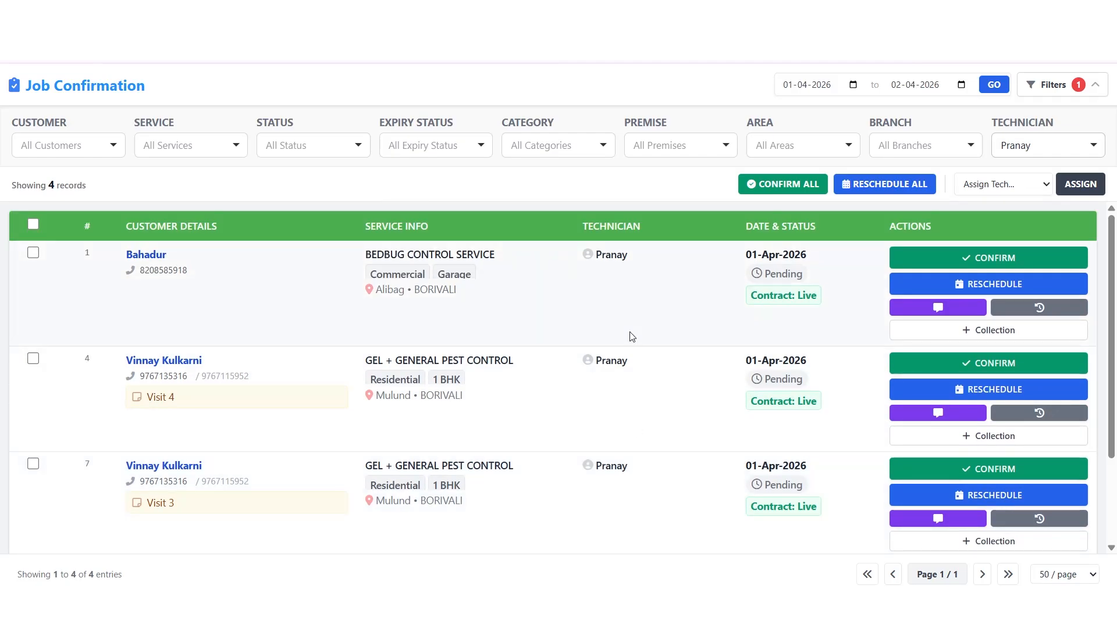
{"action": "scroll", "coordinate": [610, 471], "scroll_direction": "down", "scroll_amount": 2}
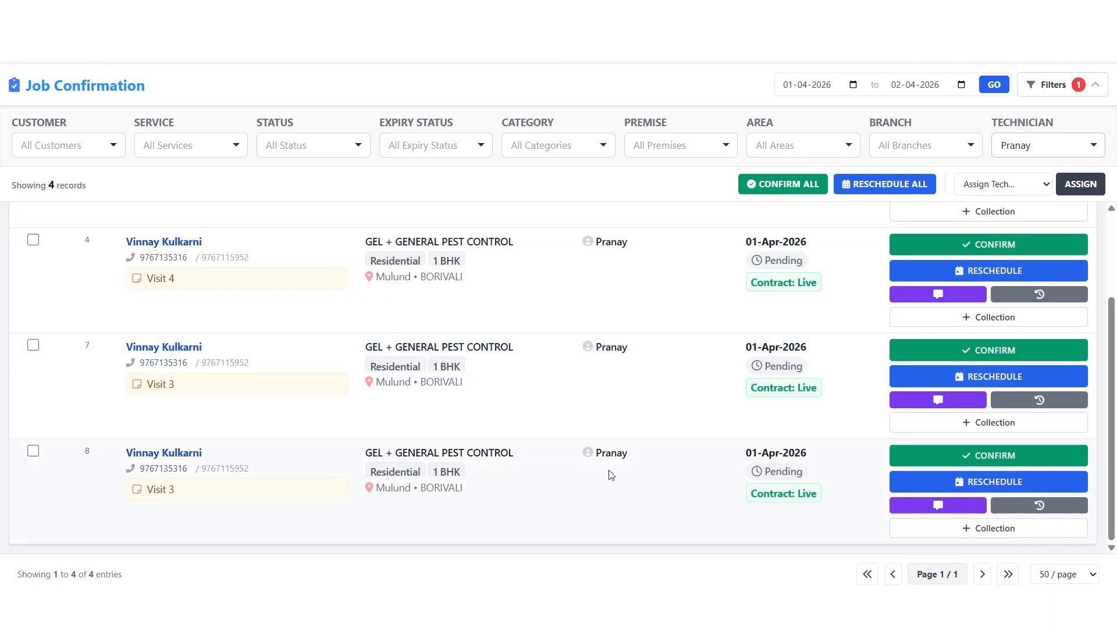
{"action": "scroll", "coordinate": [609, 475], "scroll_direction": "up", "scroll_amount": 2}
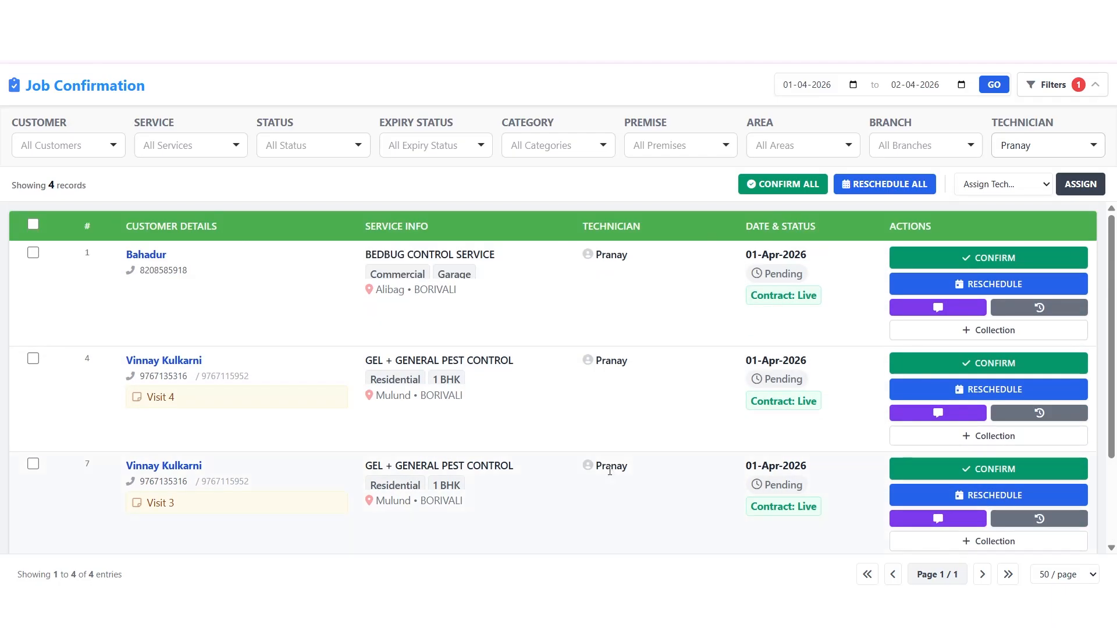
{"action": "scroll", "coordinate": [601, 410], "scroll_direction": "down", "scroll_amount": 2}
{"action": "scroll", "coordinate": [601, 410], "scroll_direction": "up", "scroll_amount": 2}
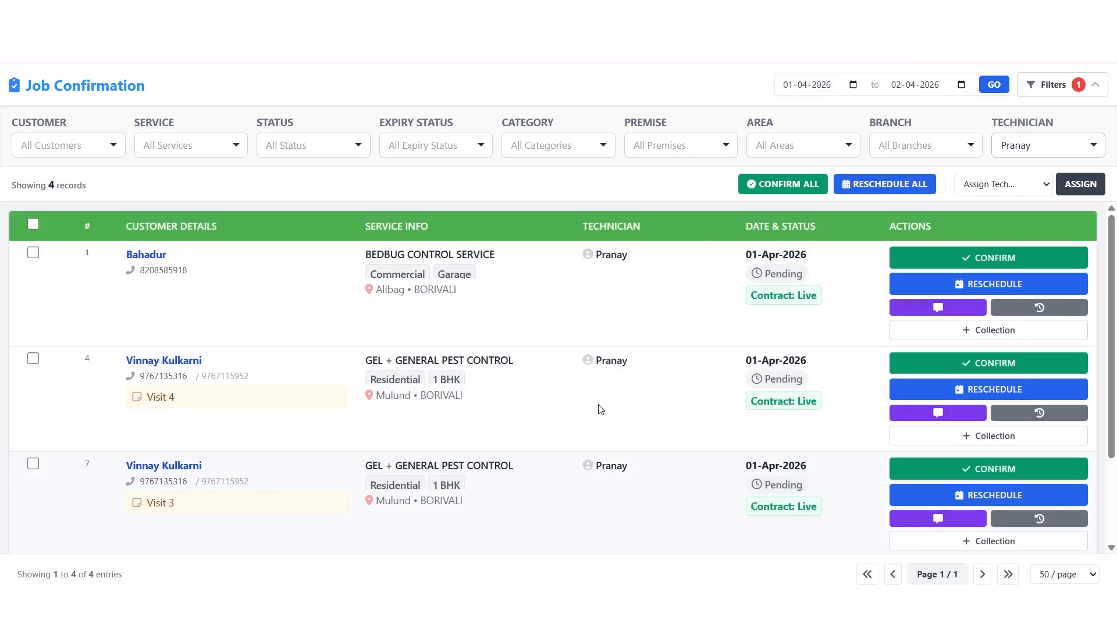